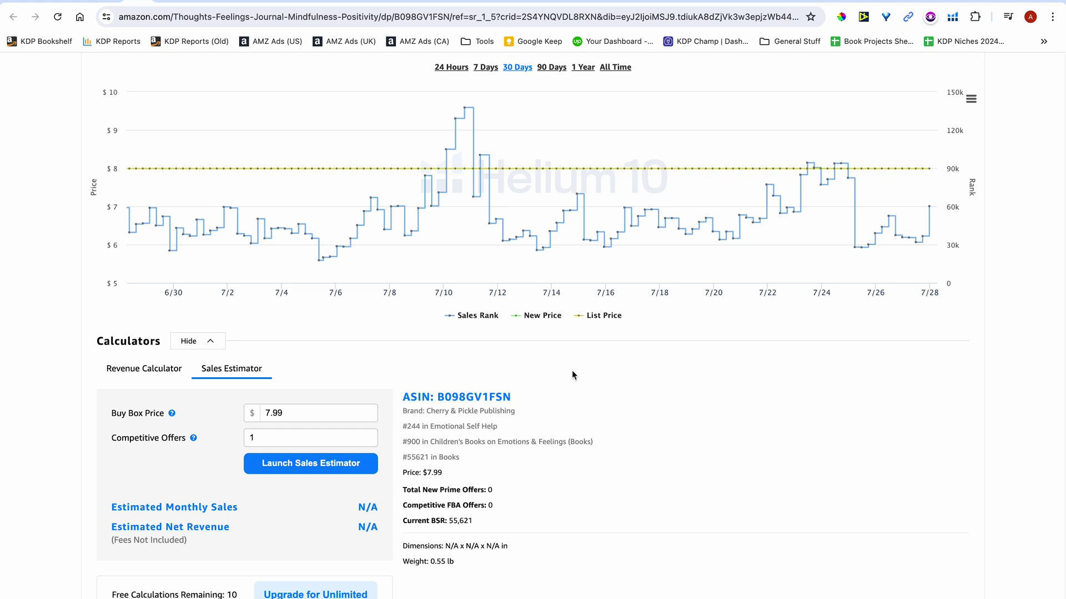
- Read the journal's 30-day Helium 10 rank points, then switch to the Helium 10 Chrome Web Store tab
mouse_move(563, 212)
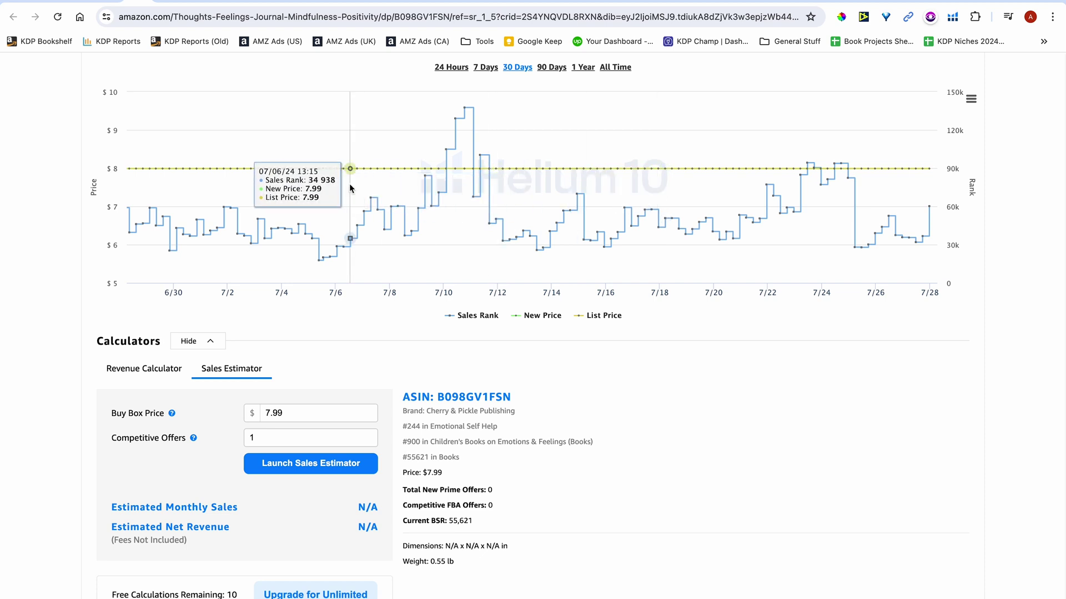
scroll(349, 189, up, 1)
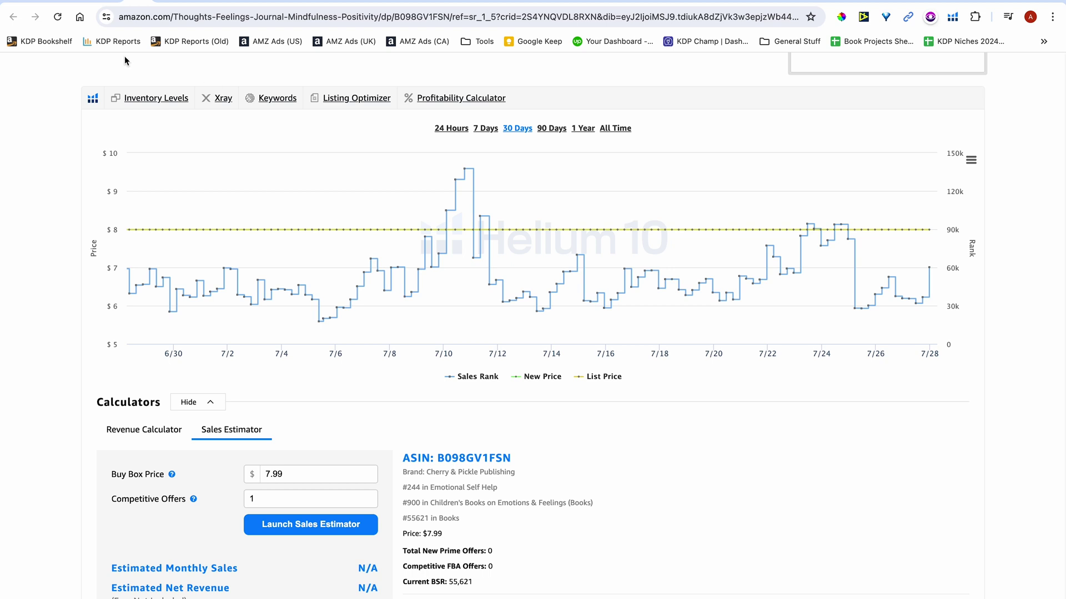
click(60, 2)
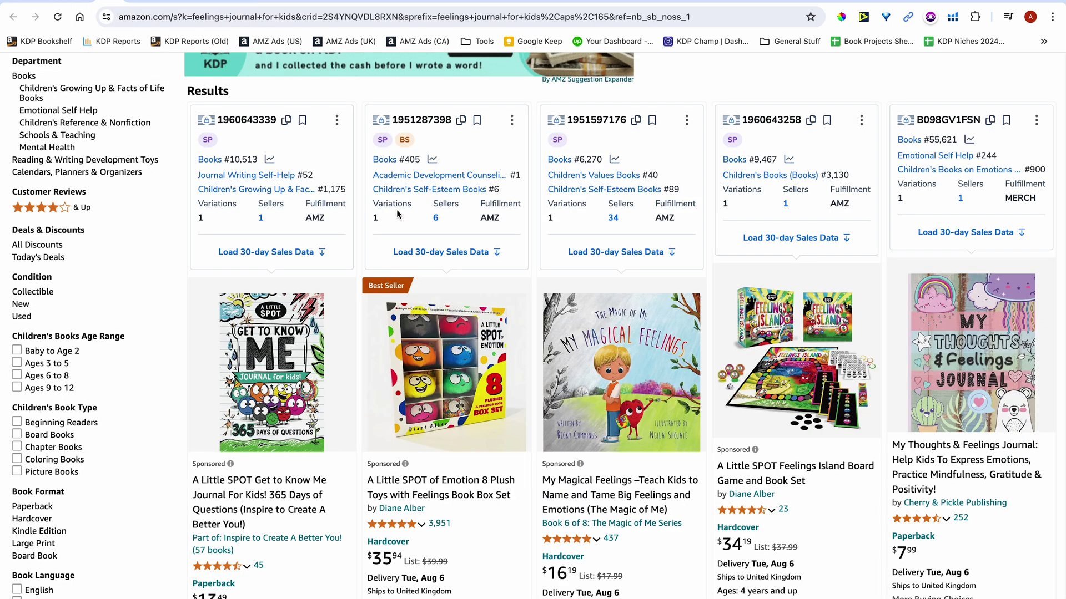
- Scroll the 'feelings journal for kids' results, comparing each book's Helium 10 BSR data
scroll(396, 208, up, 3)
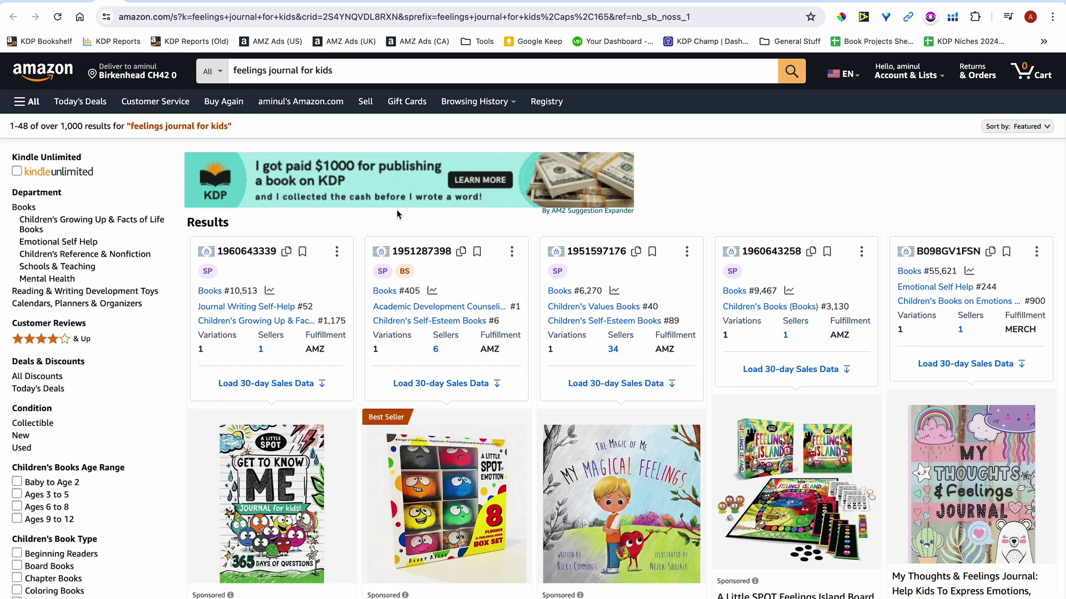
scroll(396, 209, down, 4)
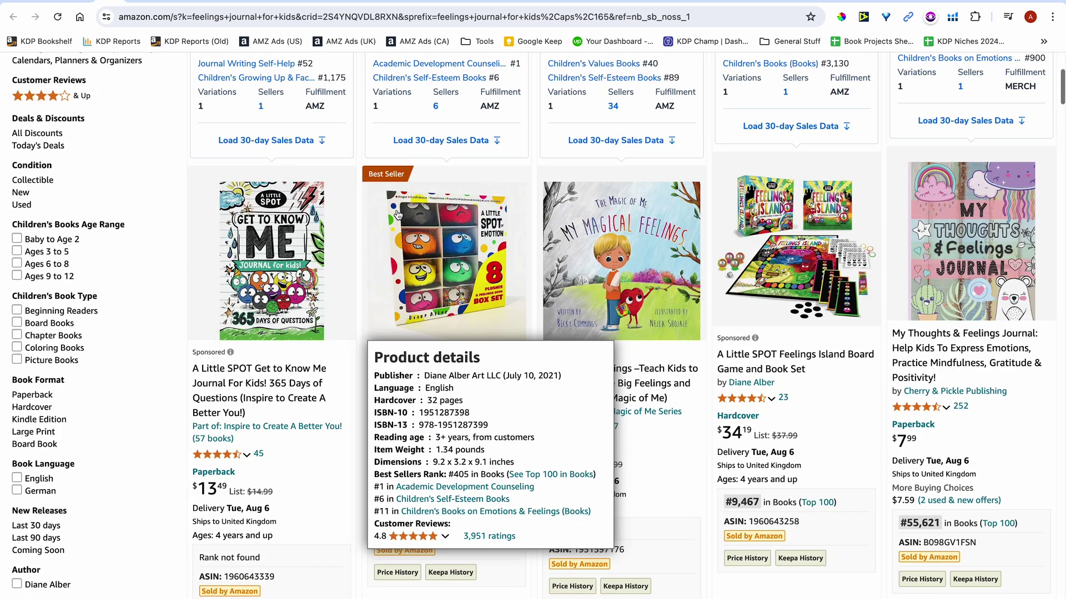
scroll(396, 214, up, 2)
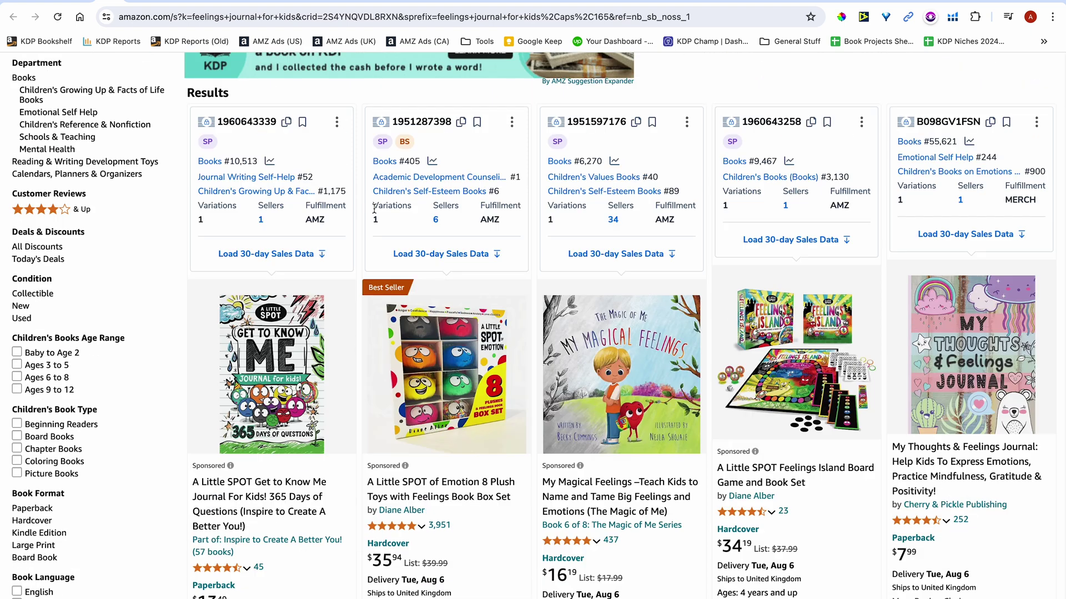
scroll(367, 216, down, 7)
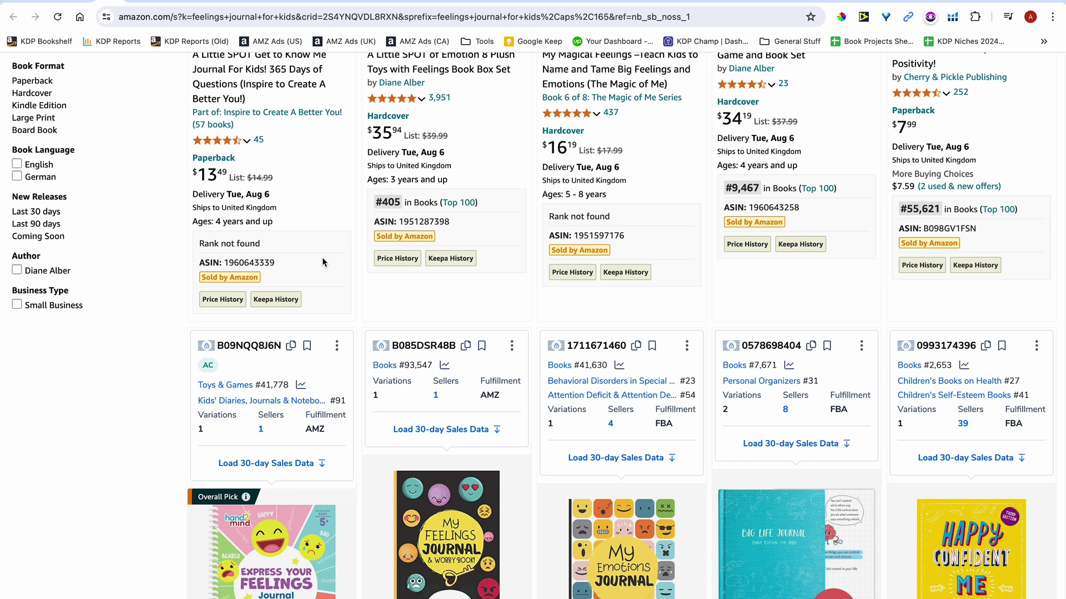
- Scroll further down the results reading each BSR, then return to the journal's sales-rank chart tab
scroll(322, 257, down, 5)
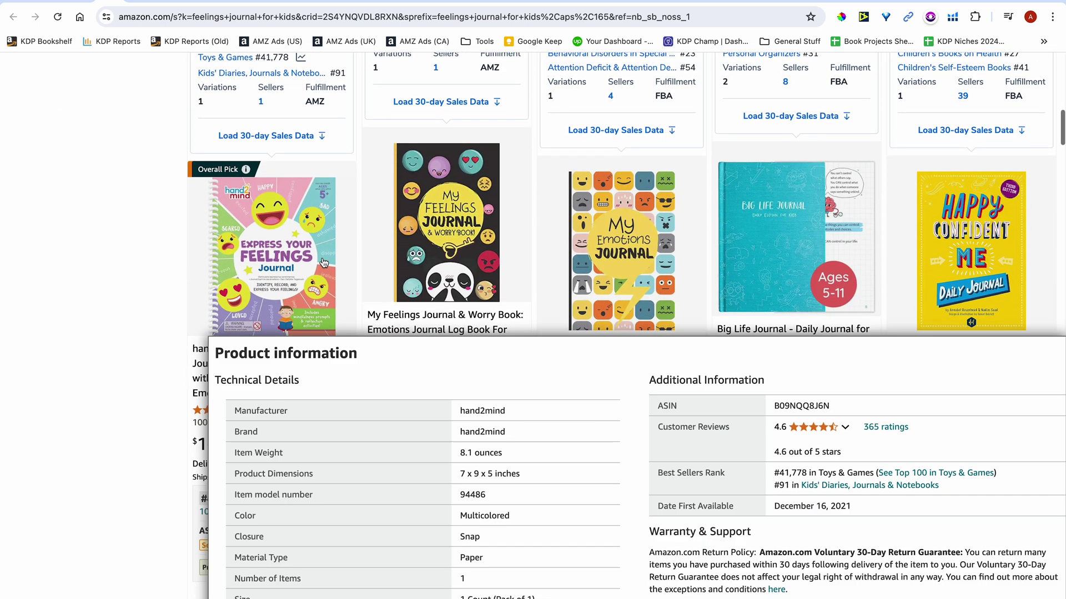
mouse_move(324, 263)
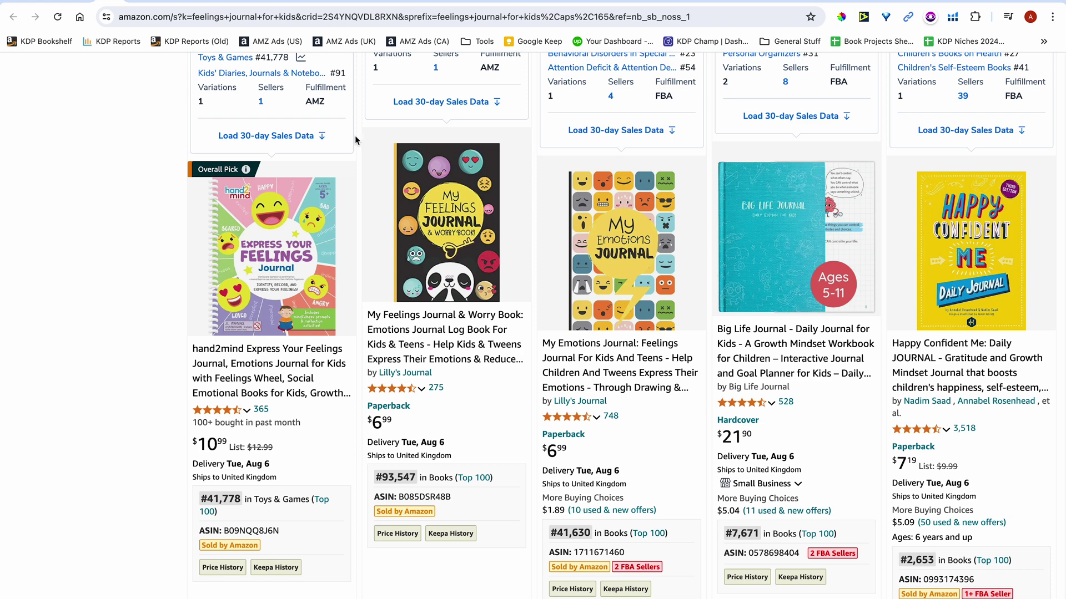
scroll(354, 136, up, 15)
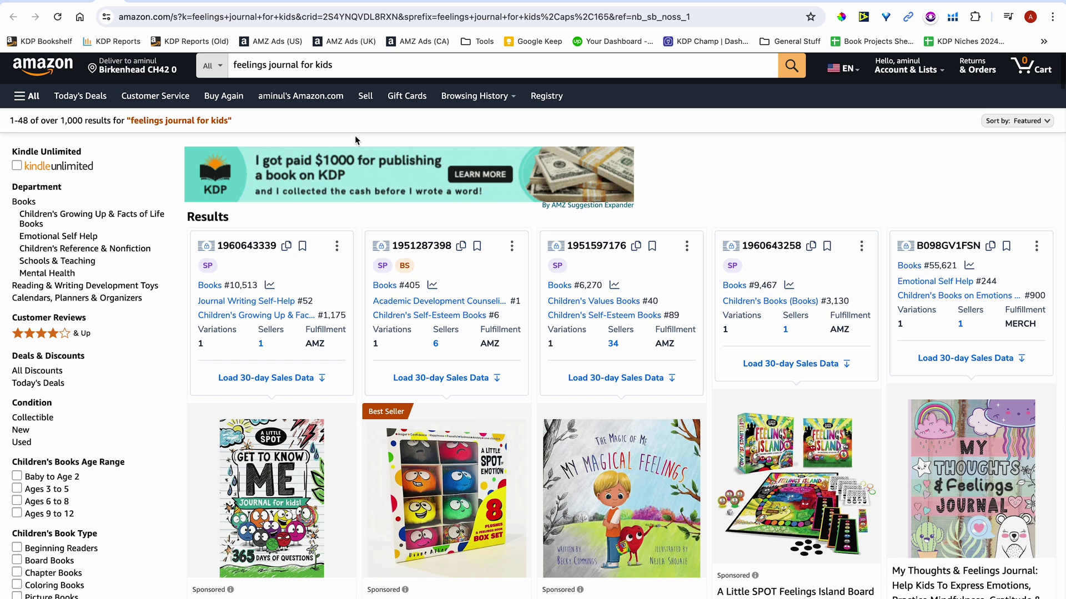
scroll(355, 135, down, 4)
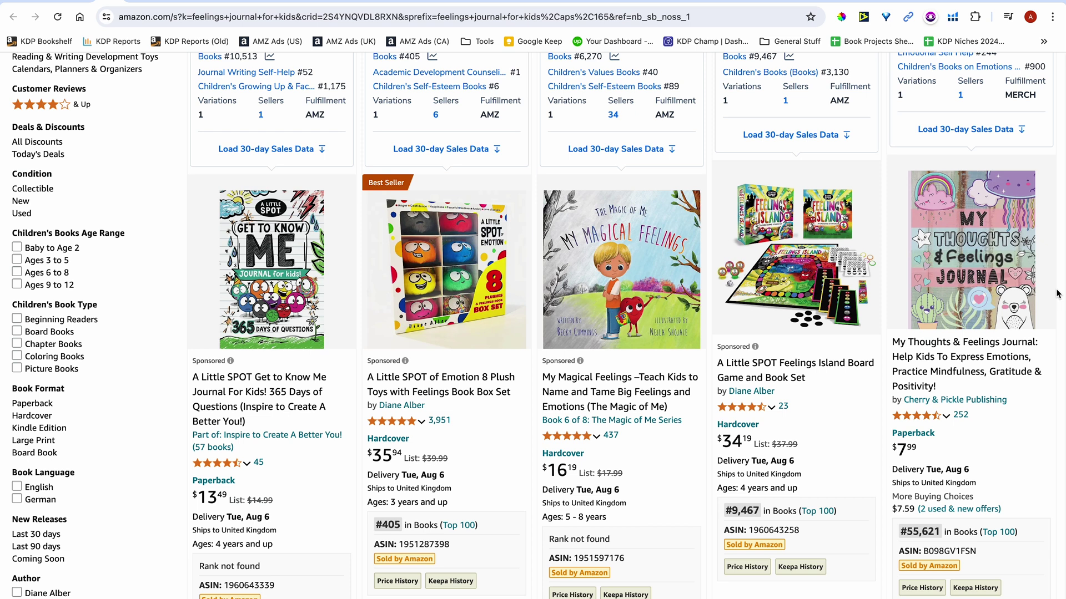
scroll(1056, 294, down, 5)
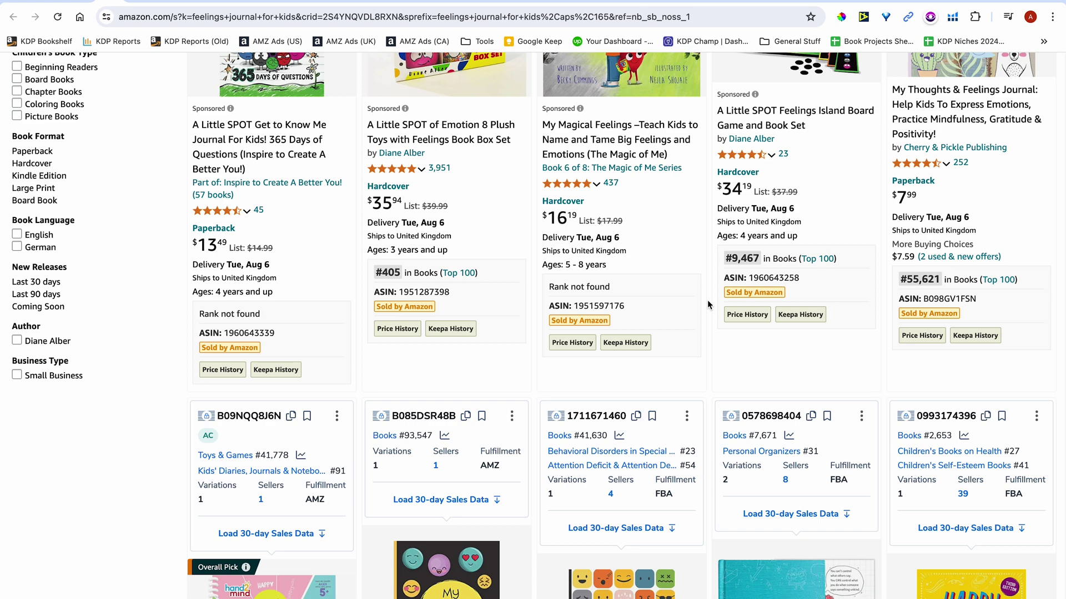
scroll(707, 302, down, 8)
scroll(707, 302, down, 2)
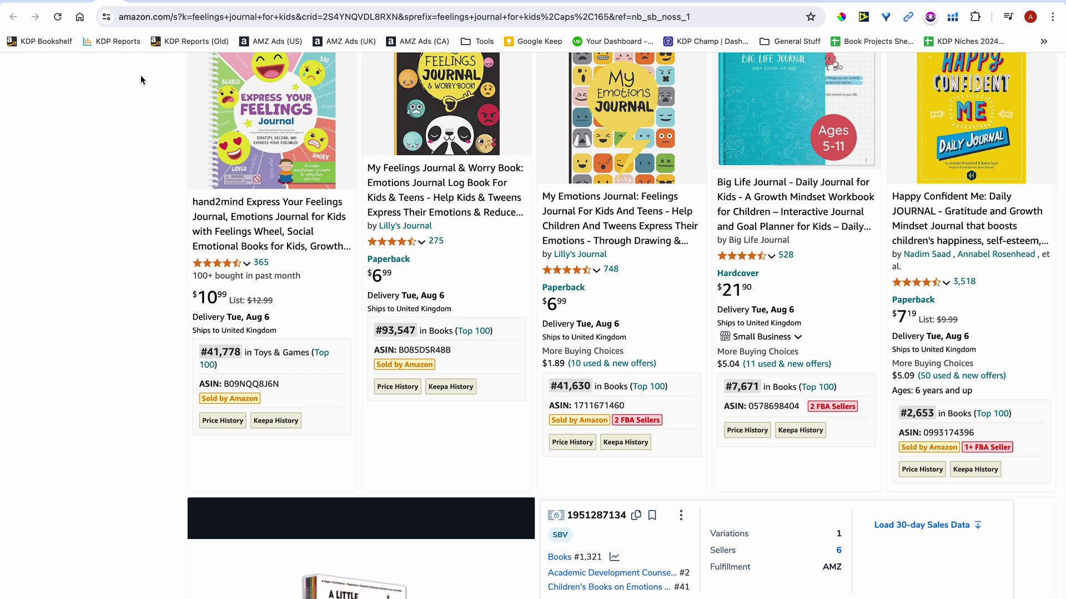
click(141, 1)
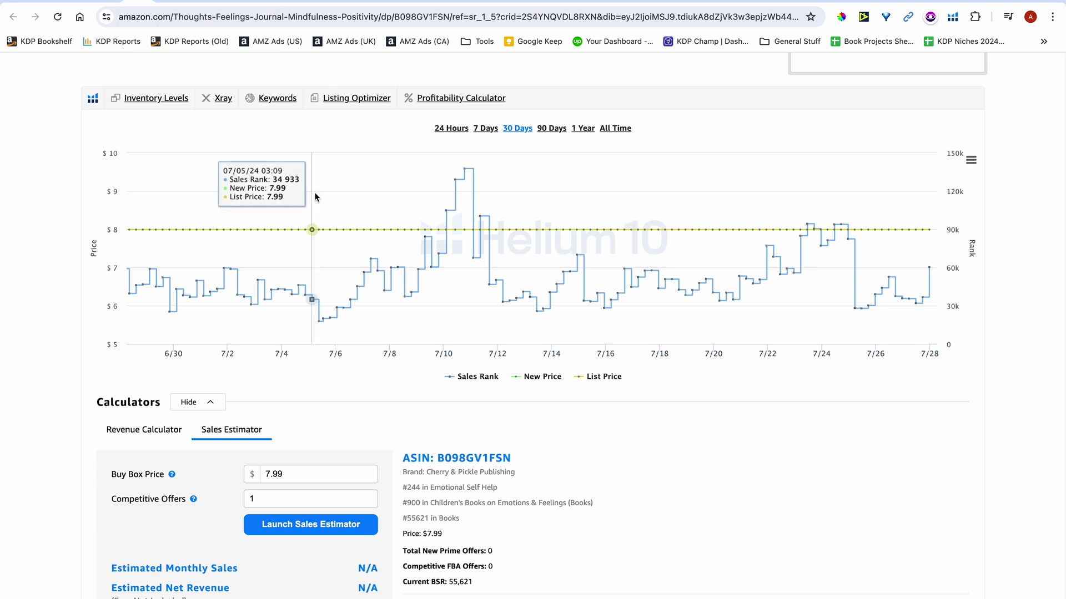
- Reopen the My Thoughts & Feelings Journal, view its 90-day rank chart, then open the Teacher Gift notebook
scroll(311, 197, up, 10)
scroll(314, 195, down, 9)
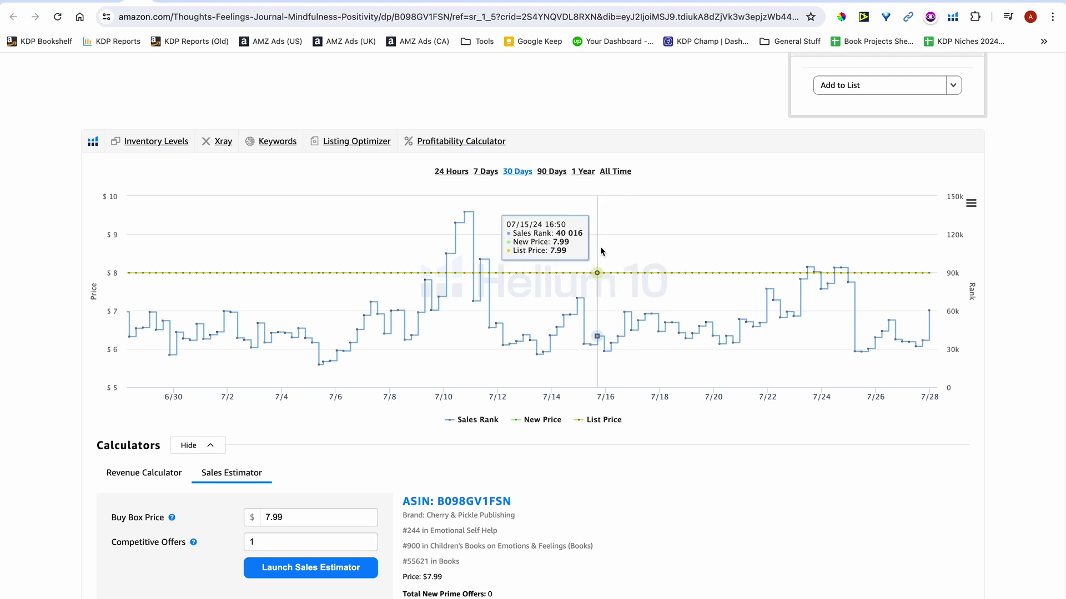
click(109, 3)
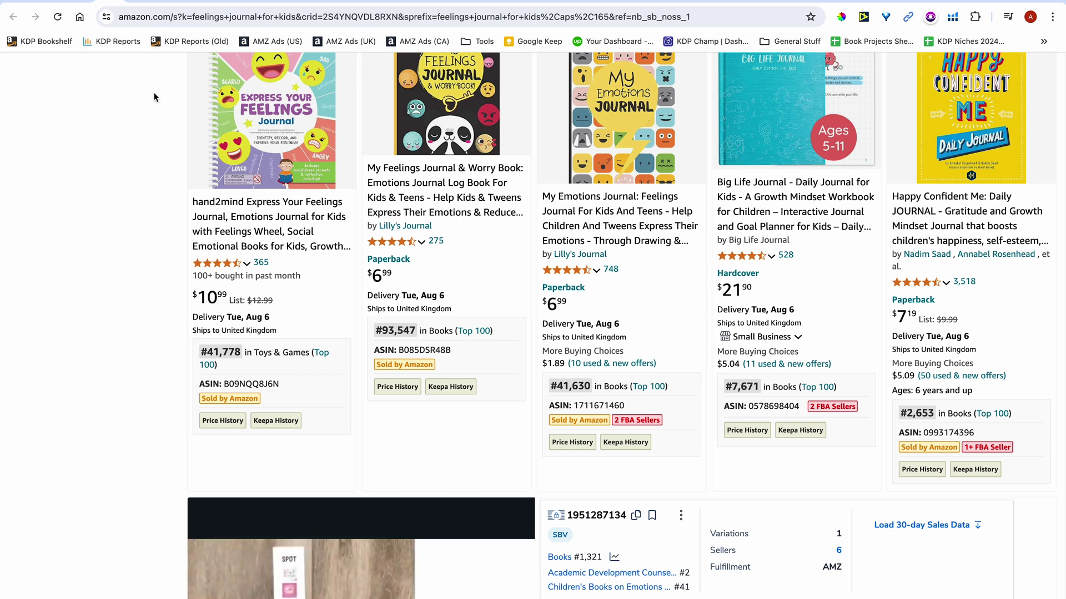
click(141, 7)
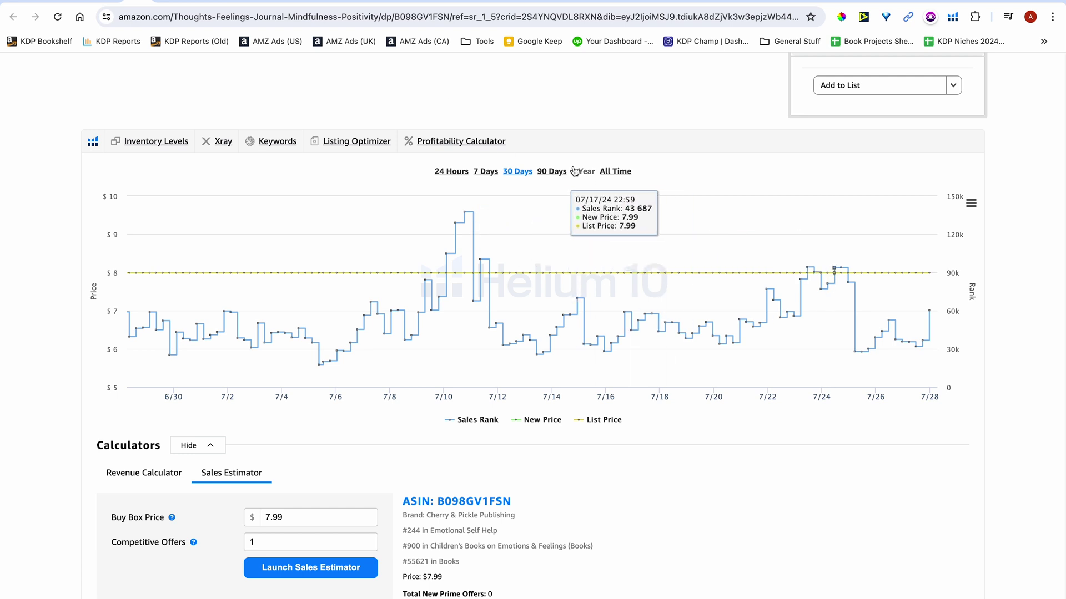
click(555, 171)
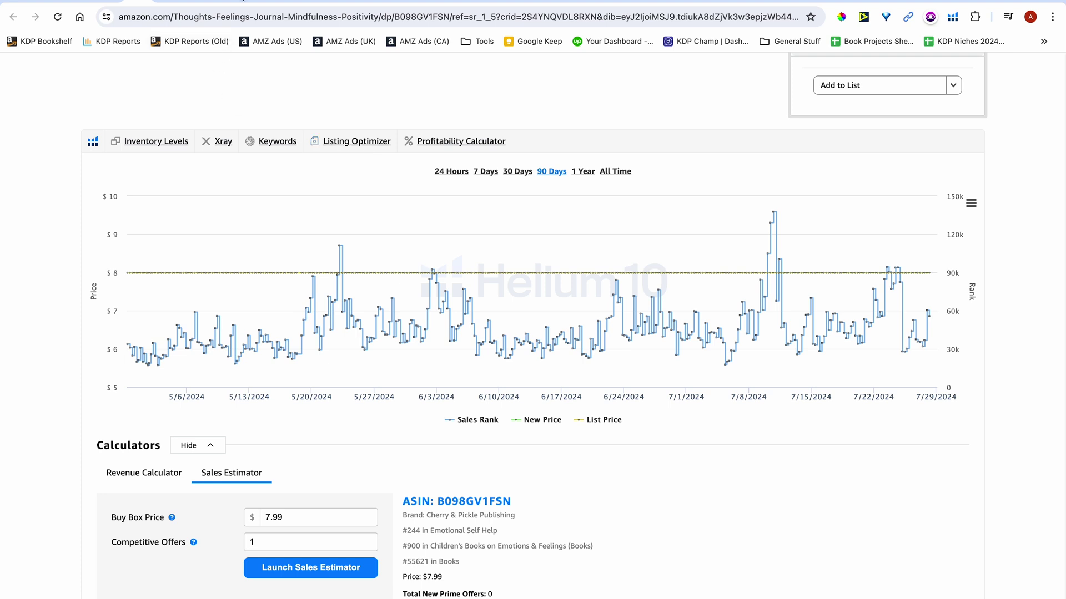
click(248, 2)
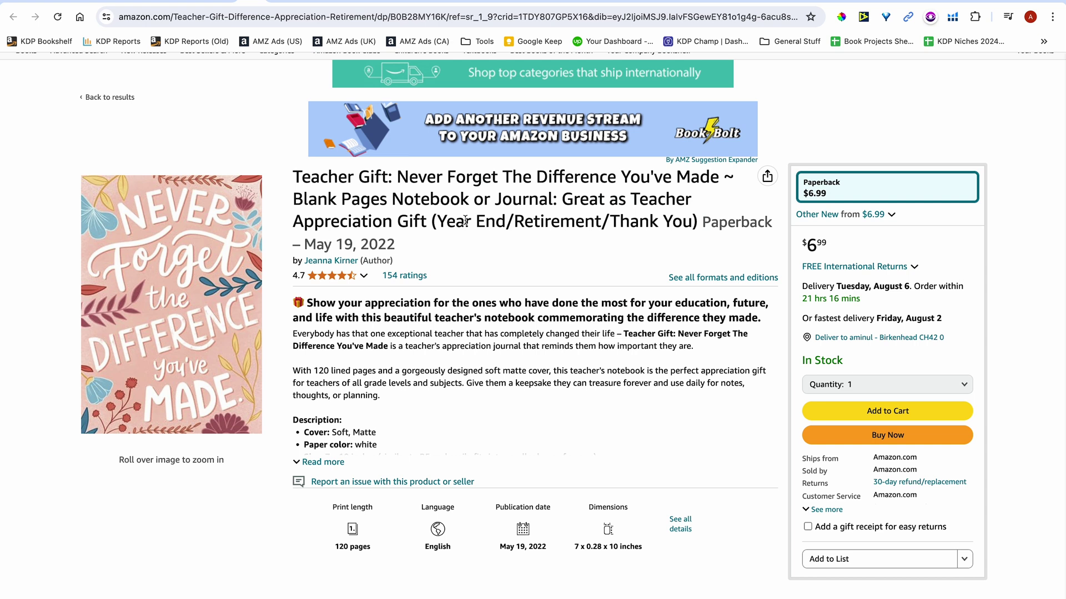
- Scroll to the Teacher Gift notebook's Helium 10 30-day chart, with rank swinging between 160k and 420k
scroll(465, 220, up, 2)
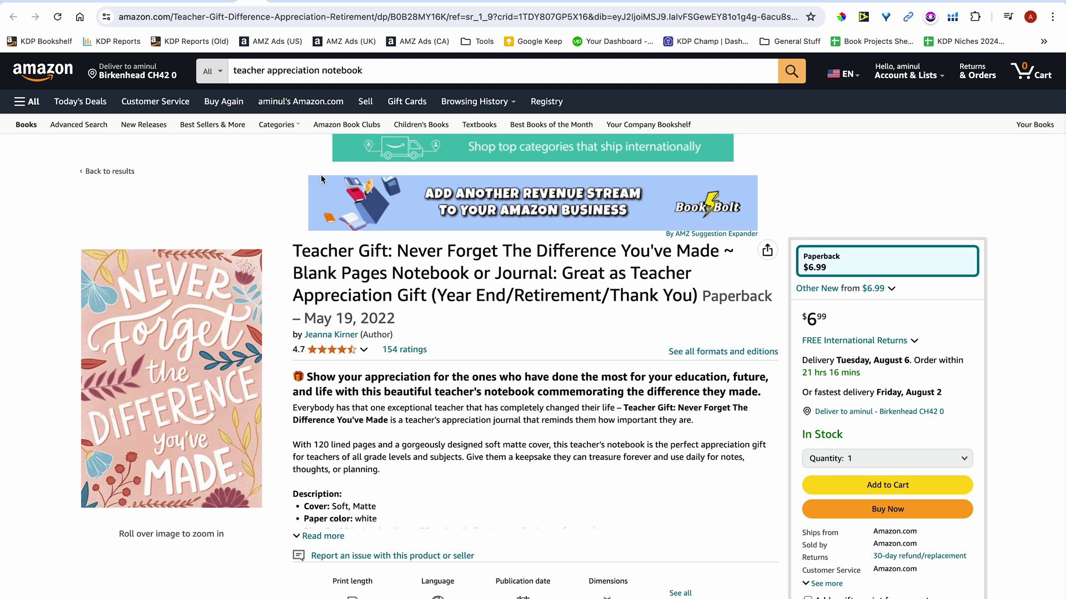
mouse_move(298, 125)
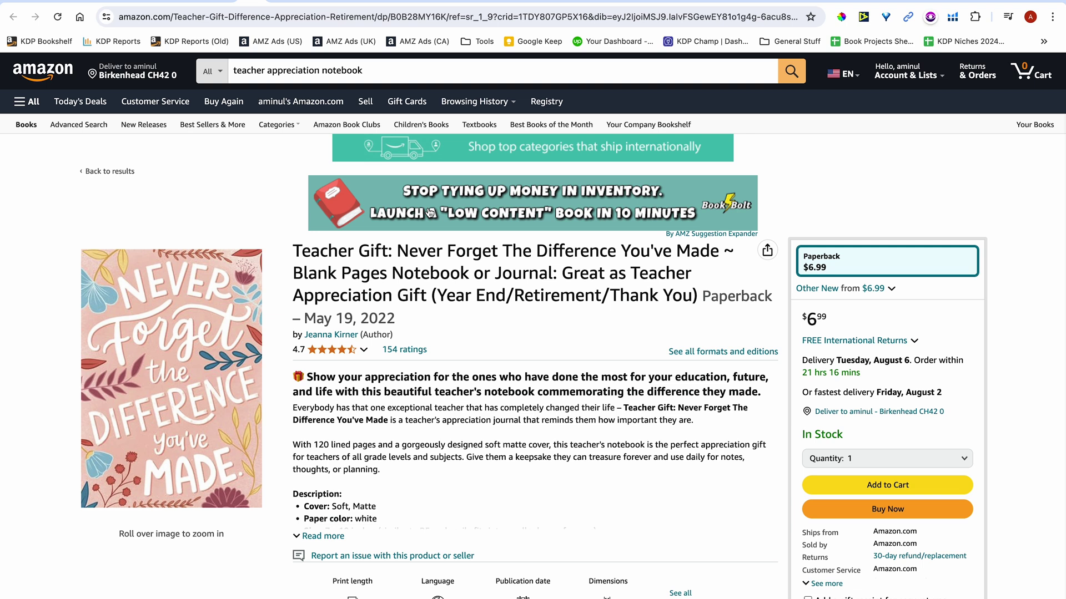
scroll(430, 213, down, 8)
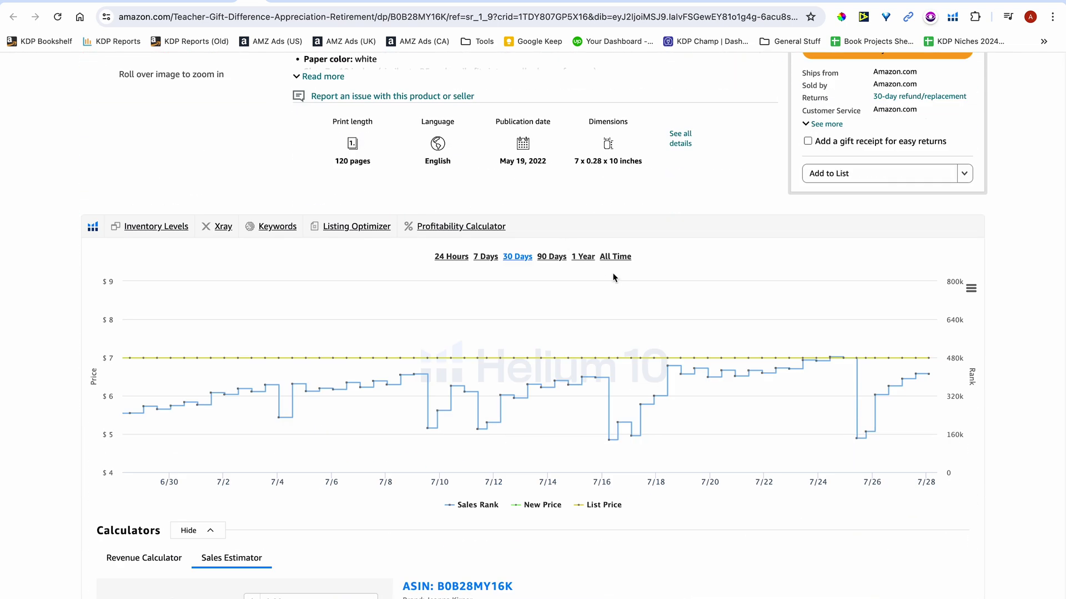
- Switch the Teacher Gift chart to 90 Days, then 1 Year, back to 90 Days, and scroll to the top
click(558, 262)
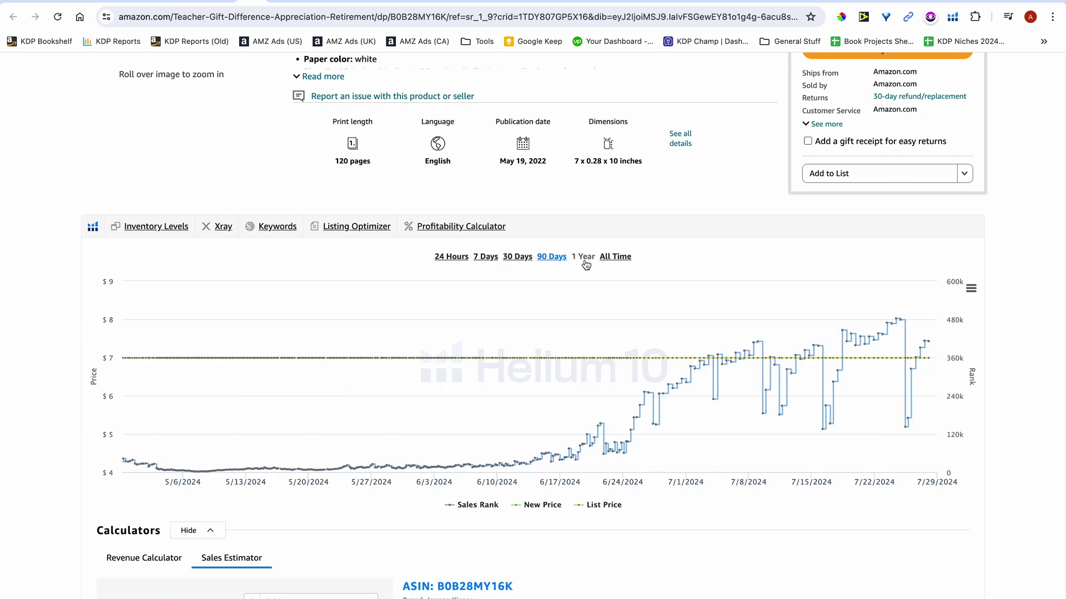
click(585, 257)
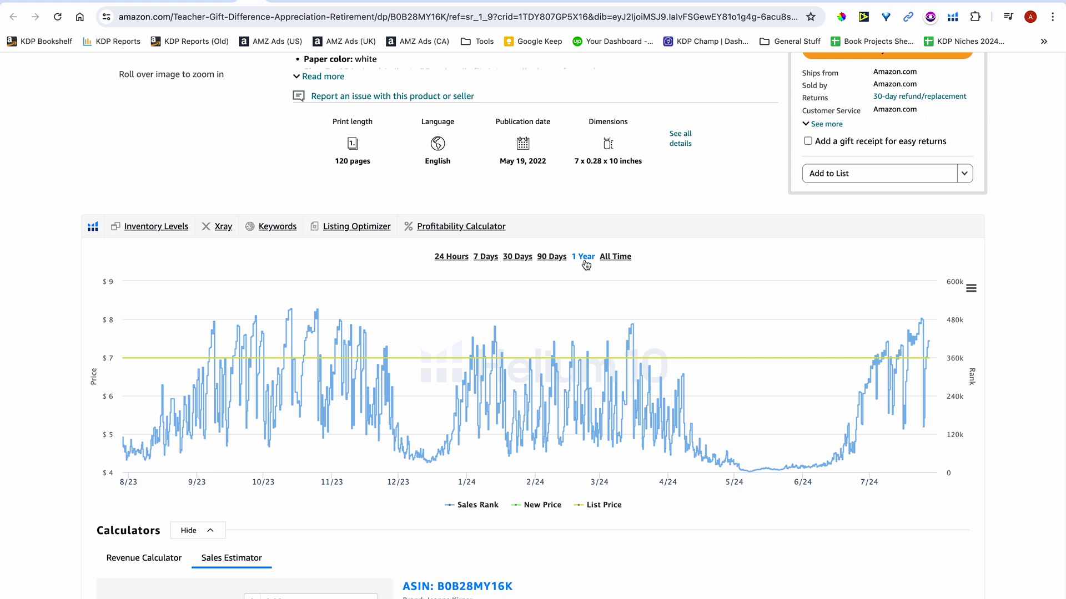
mouse_move(760, 350)
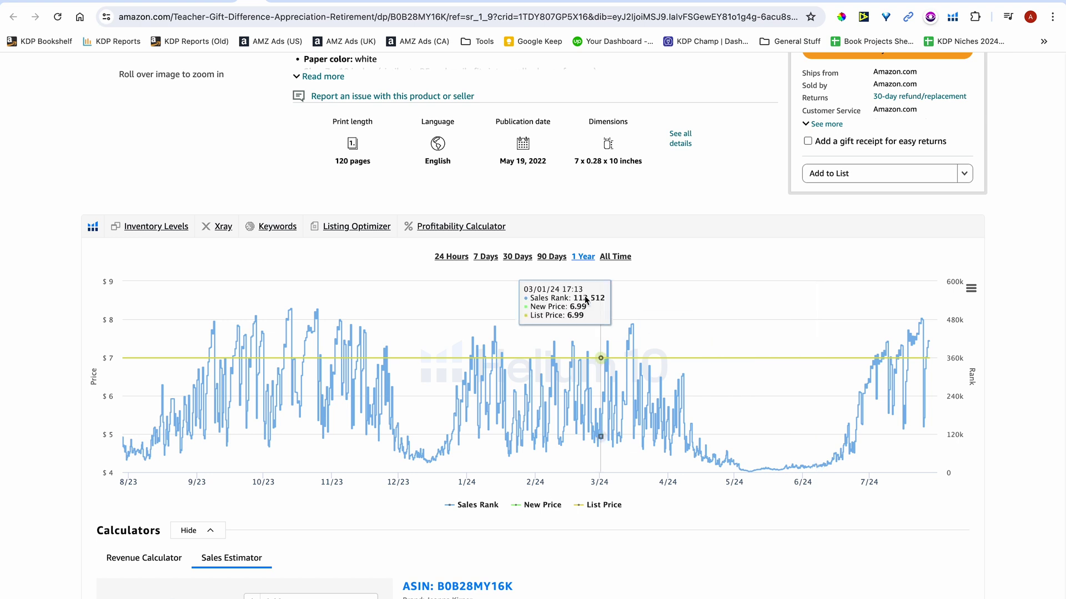
click(543, 263)
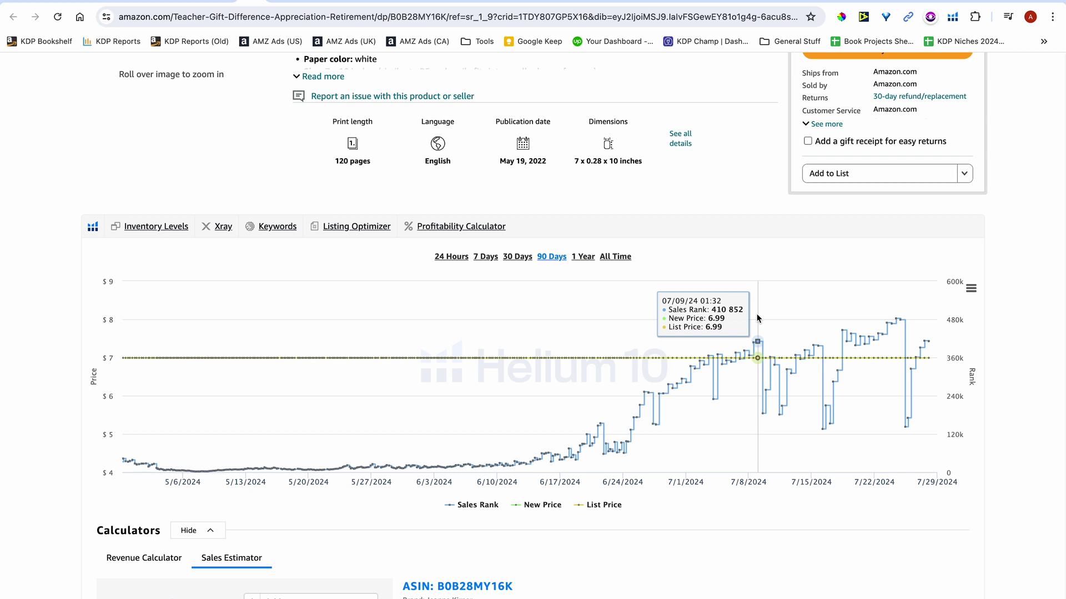
scroll(579, 219, up, 6)
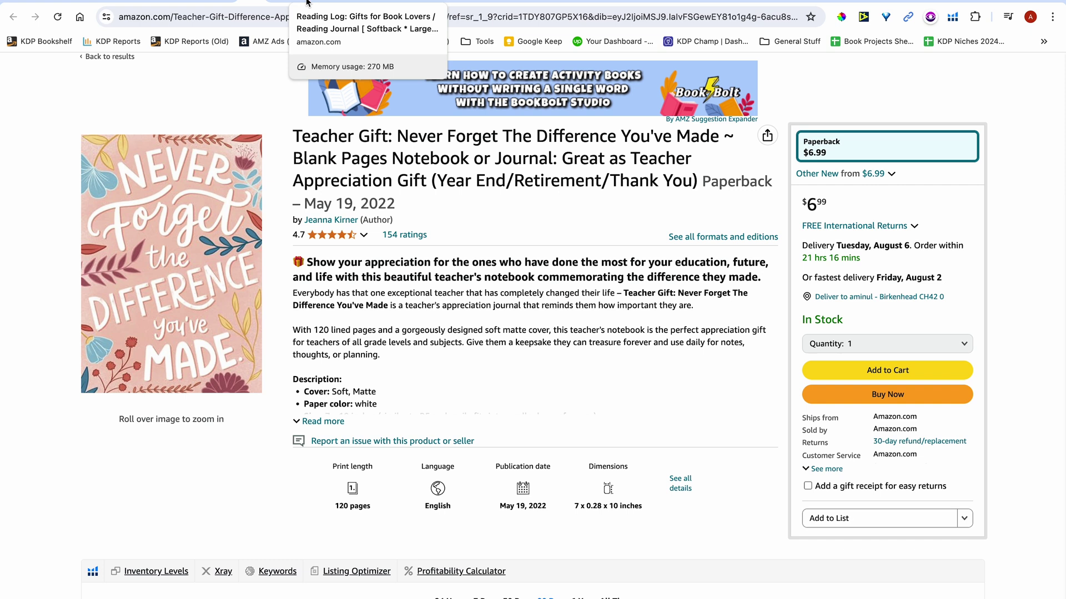
- Switch to the Reading Log journal listing and scroll down to its Helium 10 chart
click(306, 3)
scroll(541, 311, down, 3)
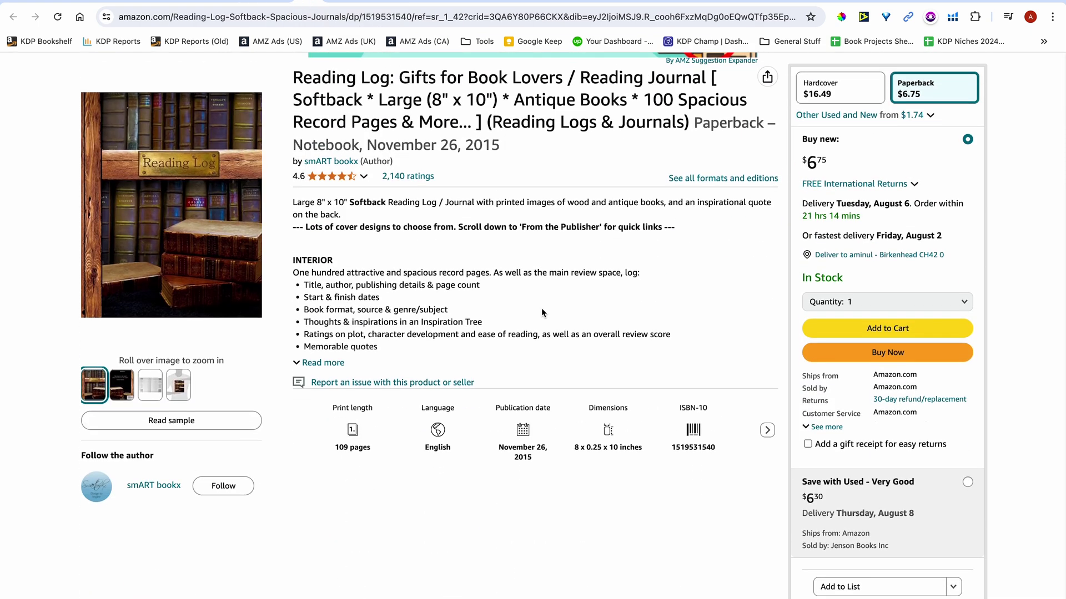
scroll(541, 308, up, 1)
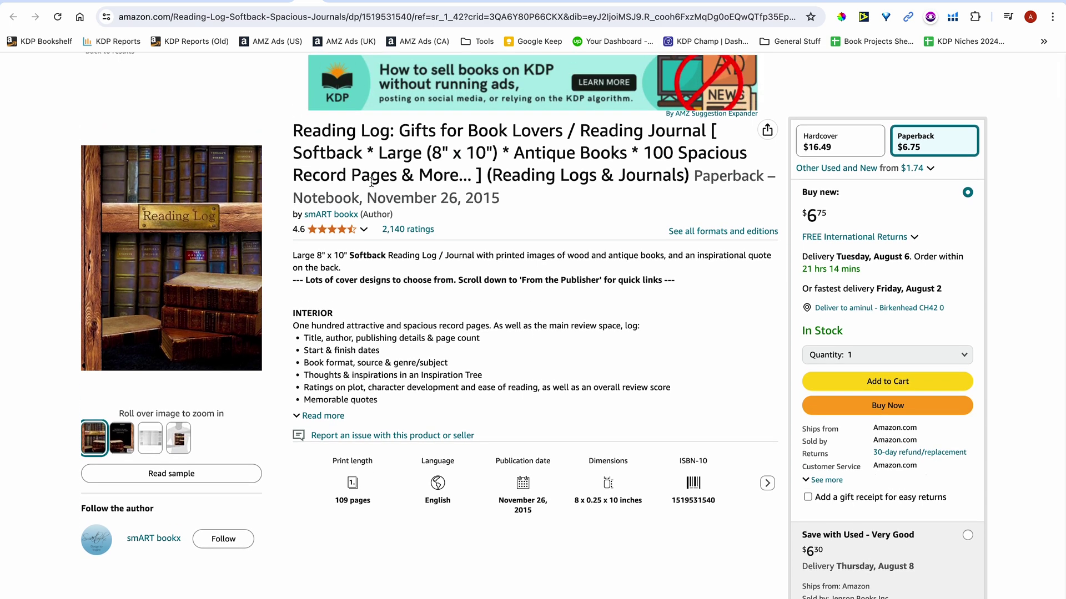
scroll(371, 181, down, 14)
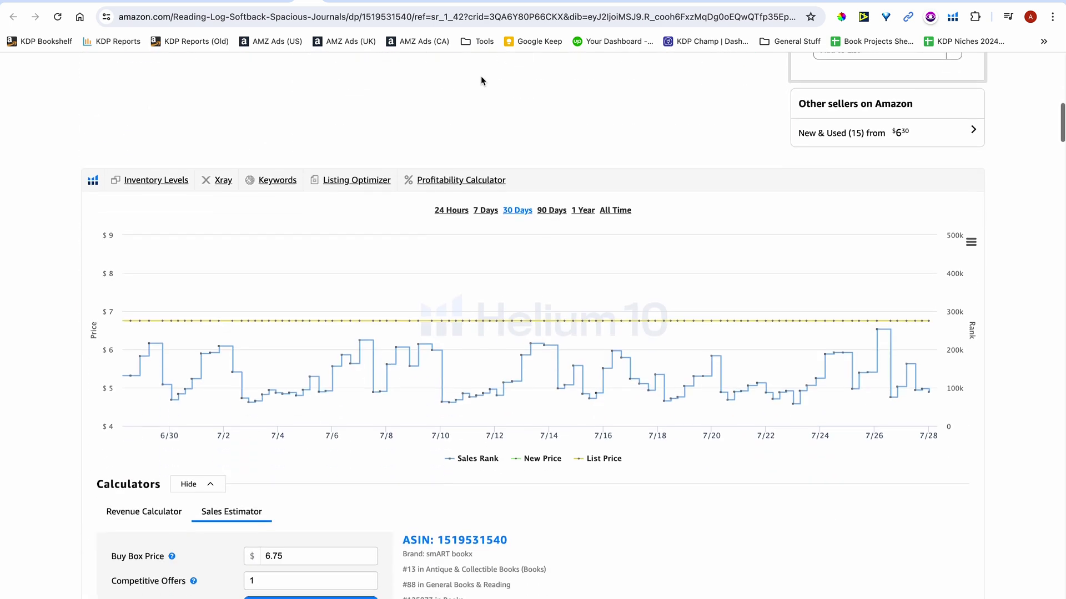
scroll(480, 81, down, 1)
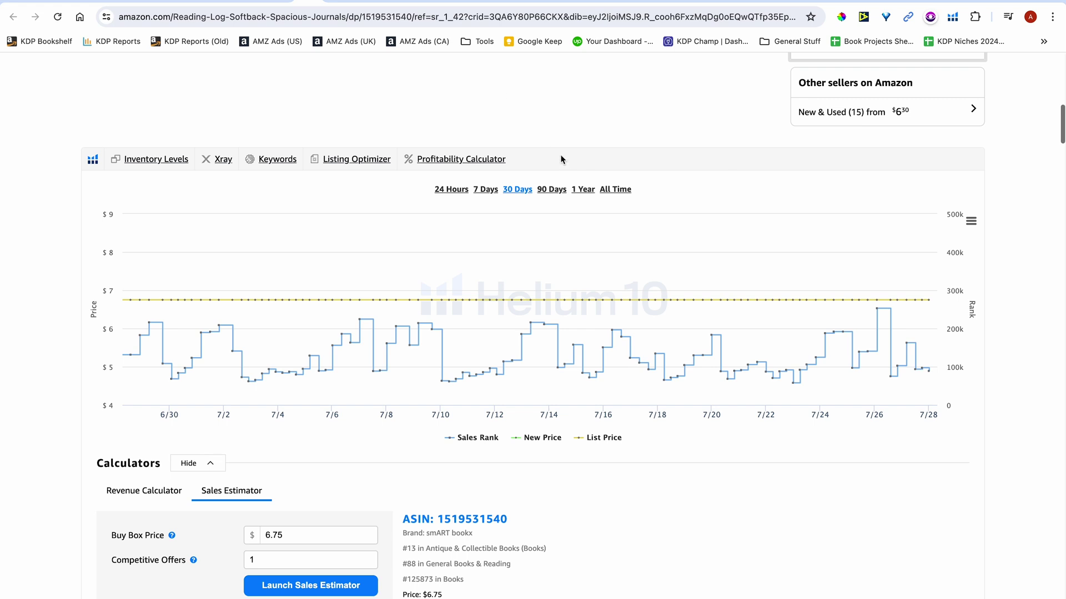
- Compare the Reading Log's 1-year and 30-day sales rank, ending on 30 days, then return to the lesson
click(581, 191)
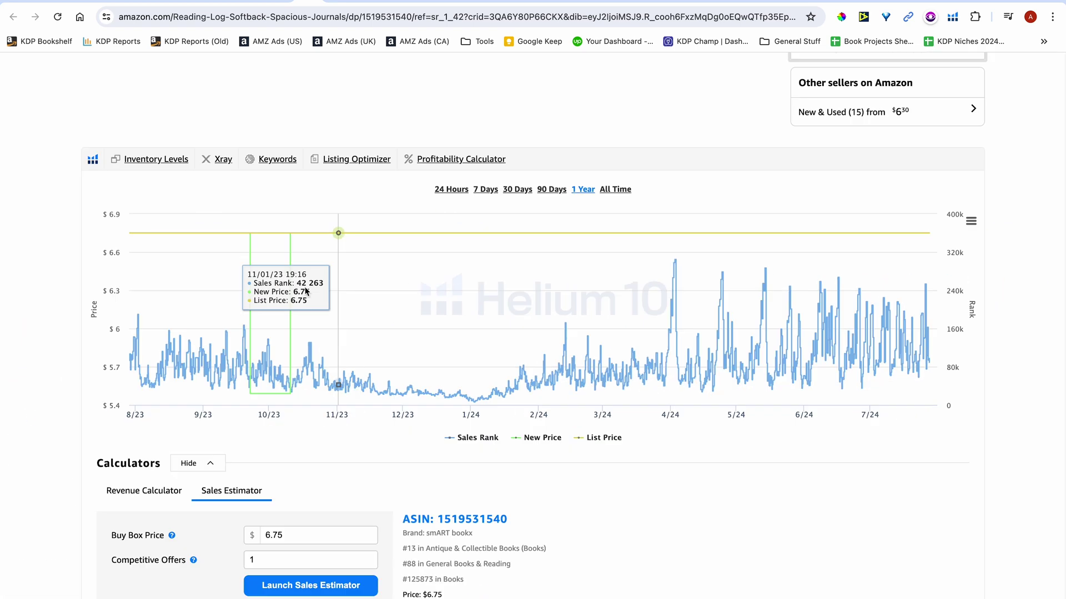
click(517, 190)
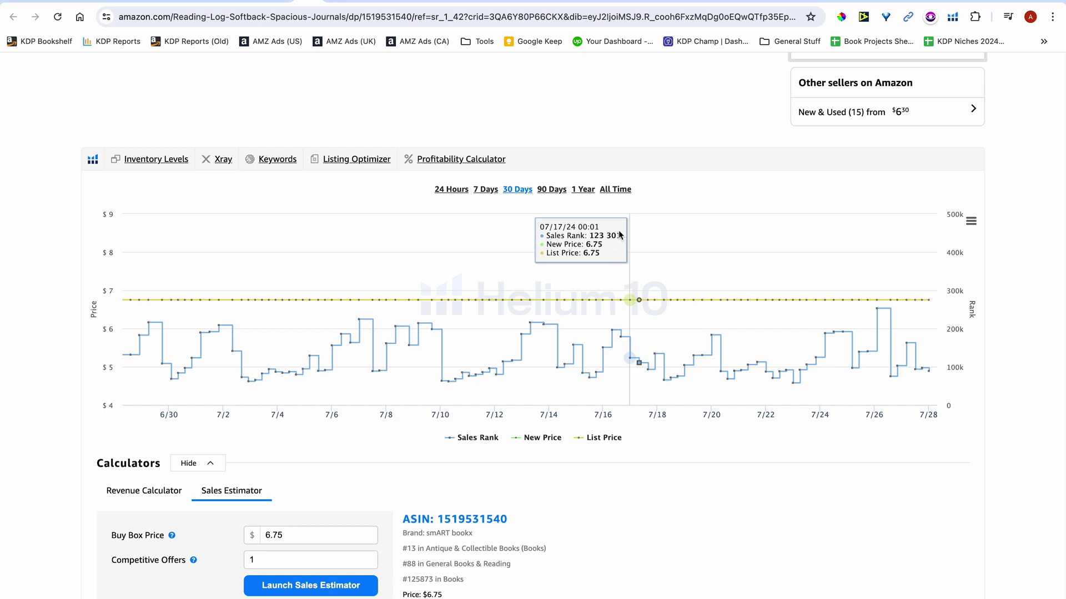
click(583, 190)
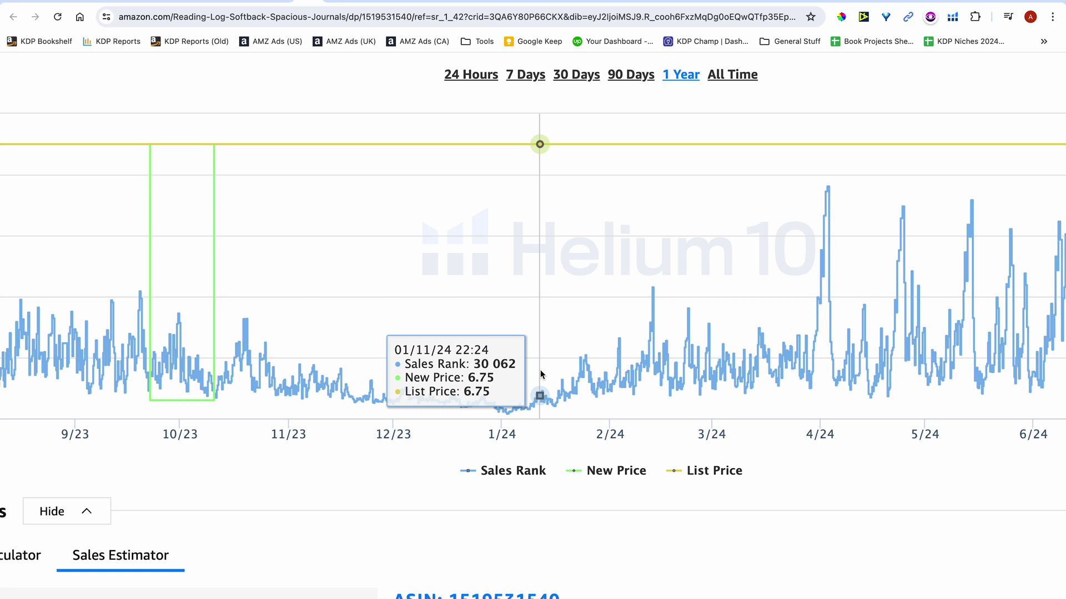
scroll(541, 374, down, 3)
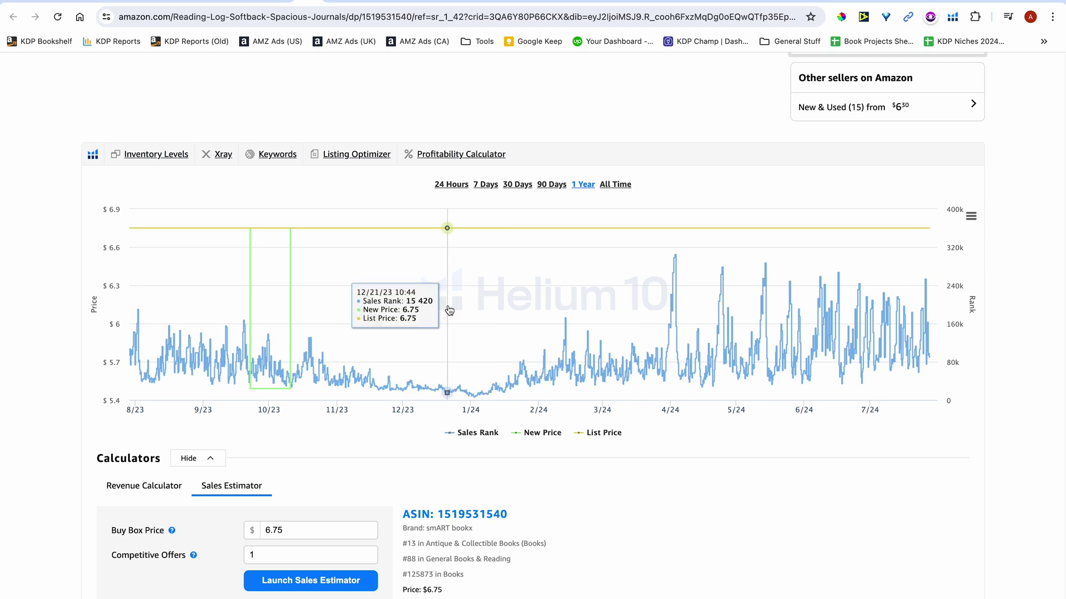
click(524, 187)
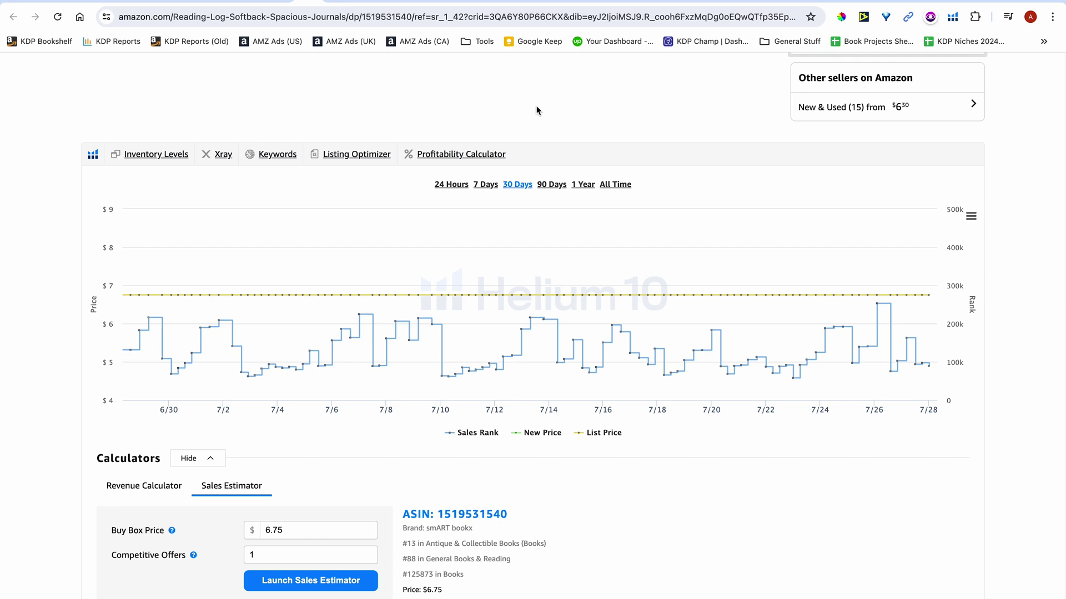
click(510, 2)
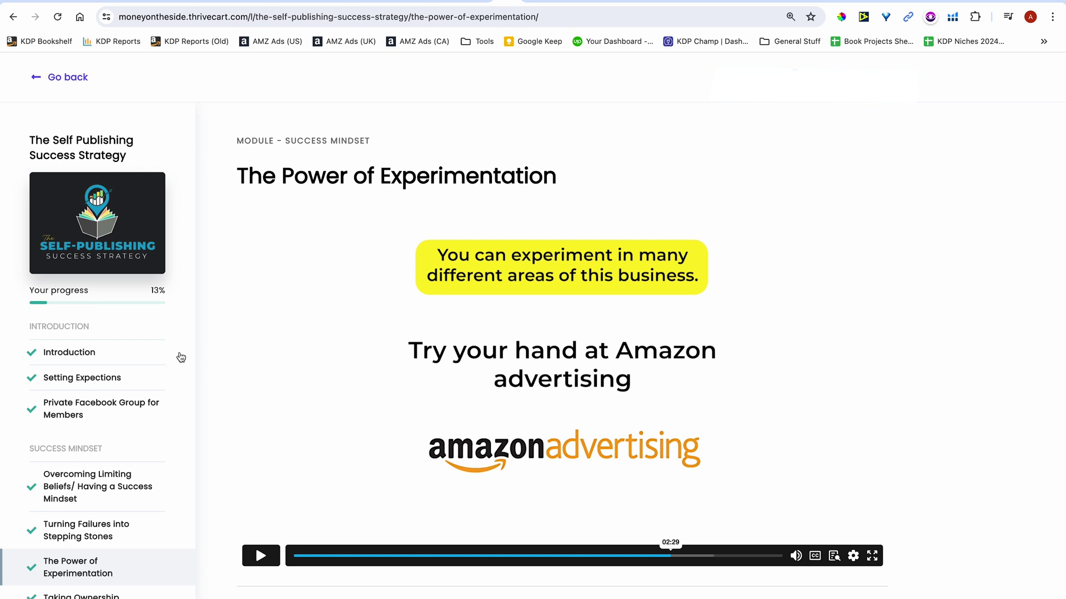
- Scroll The Power of Experimentation lesson sidebar, then switch back to the My Thoughts & Feelings Journal listing
scroll(181, 356, down, 3)
scroll(181, 357, up, 3)
scroll(181, 356, down, 3)
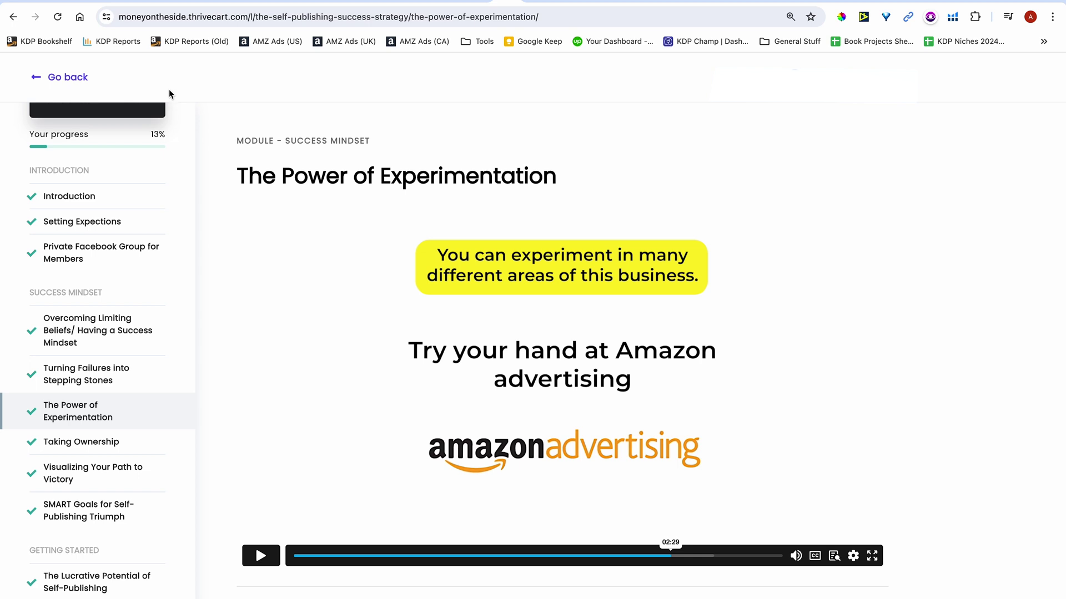
click(134, 3)
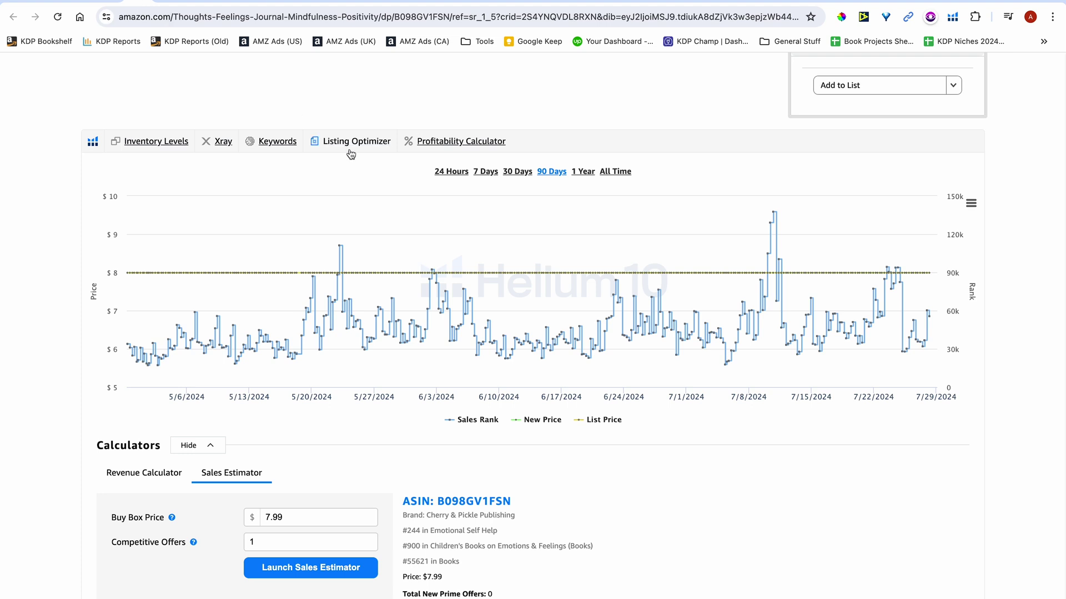
- Set the journal's Helium 10 chart to All Time, showing rank since mid-2021 and price rising $6.99 to $8
scroll(349, 149, up, 7)
scroll(349, 149, up, 2)
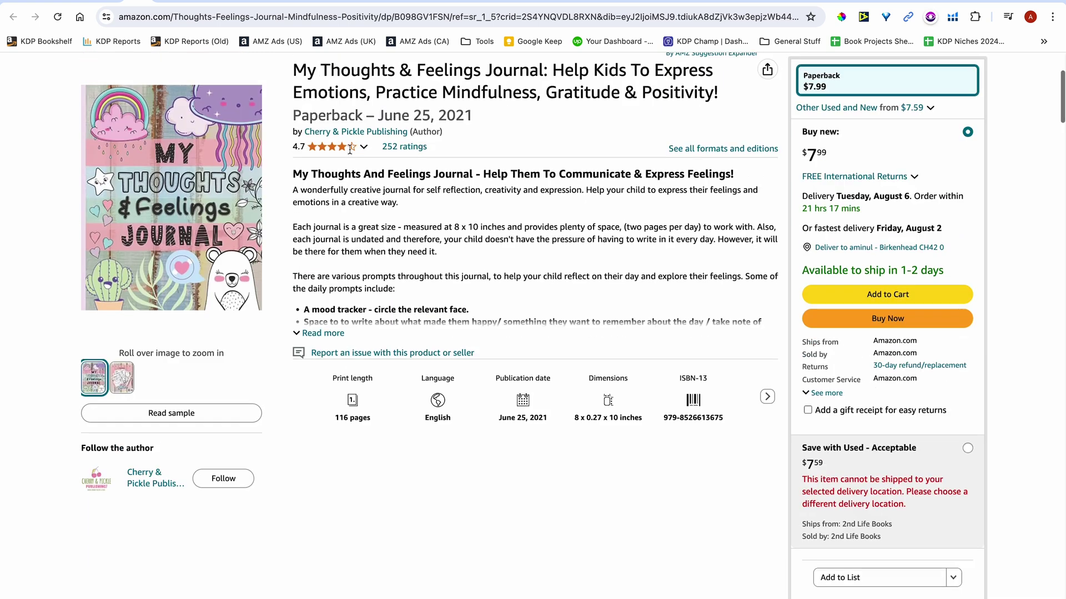
scroll(349, 149, down, 4)
scroll(349, 149, up, 4)
scroll(349, 149, down, 1)
scroll(350, 149, up, 1)
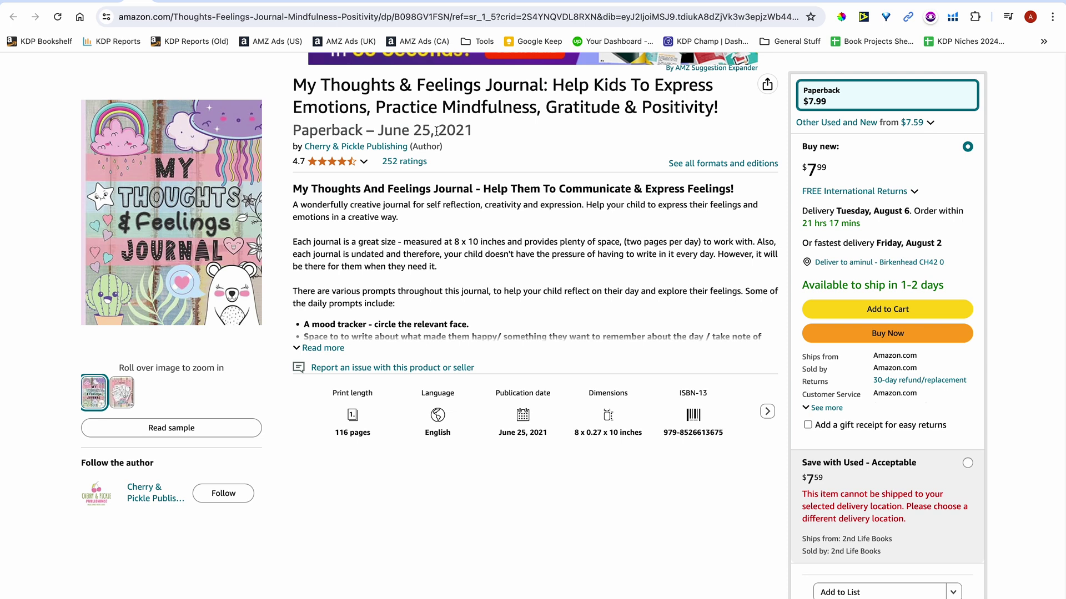
scroll(436, 131, down, 10)
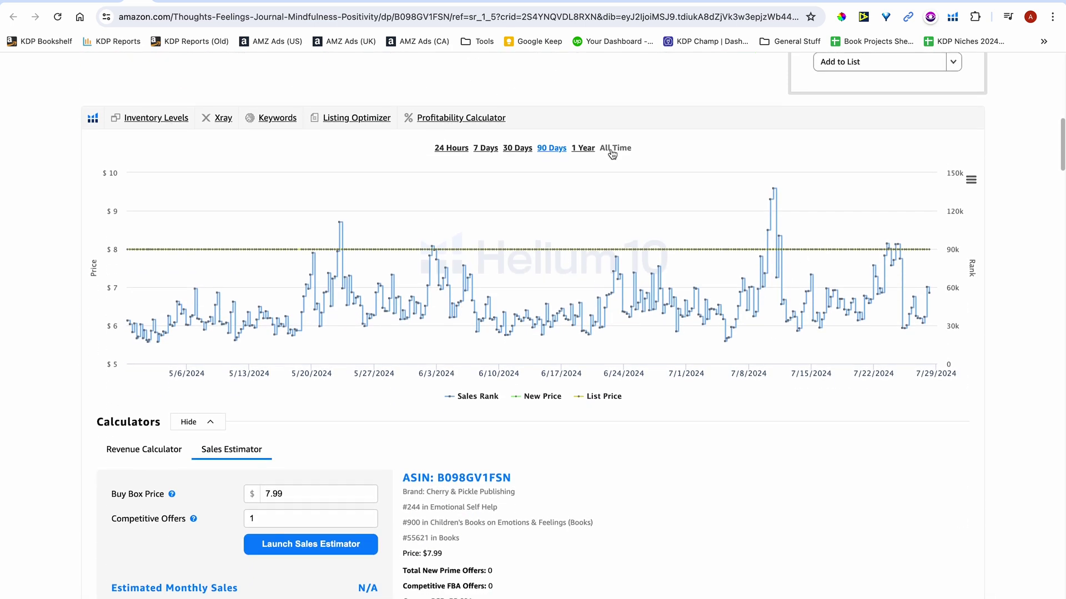
click(612, 149)
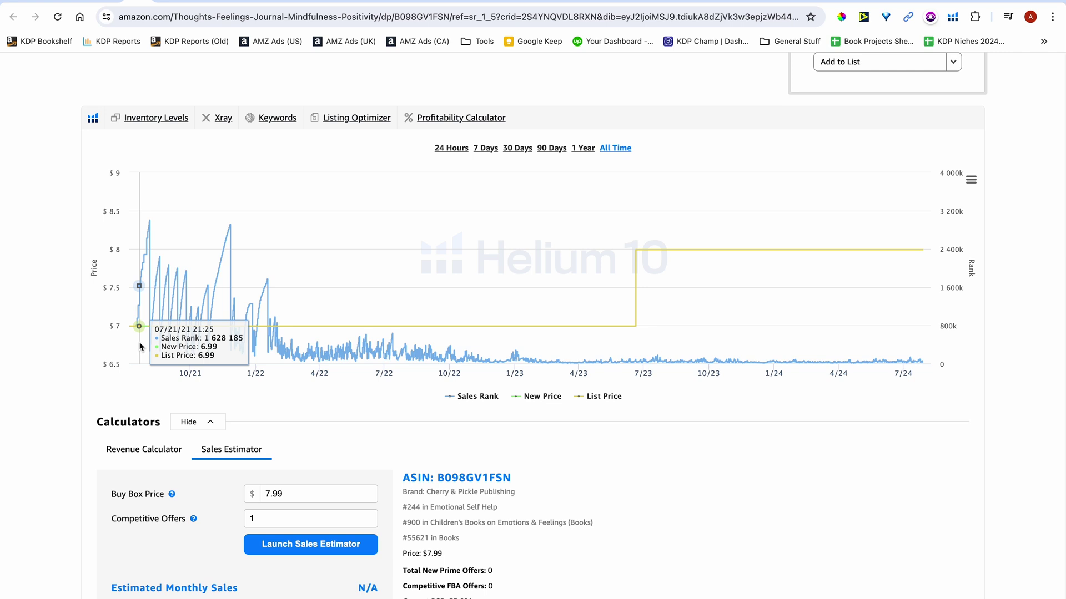
scroll(139, 347, up, 5)
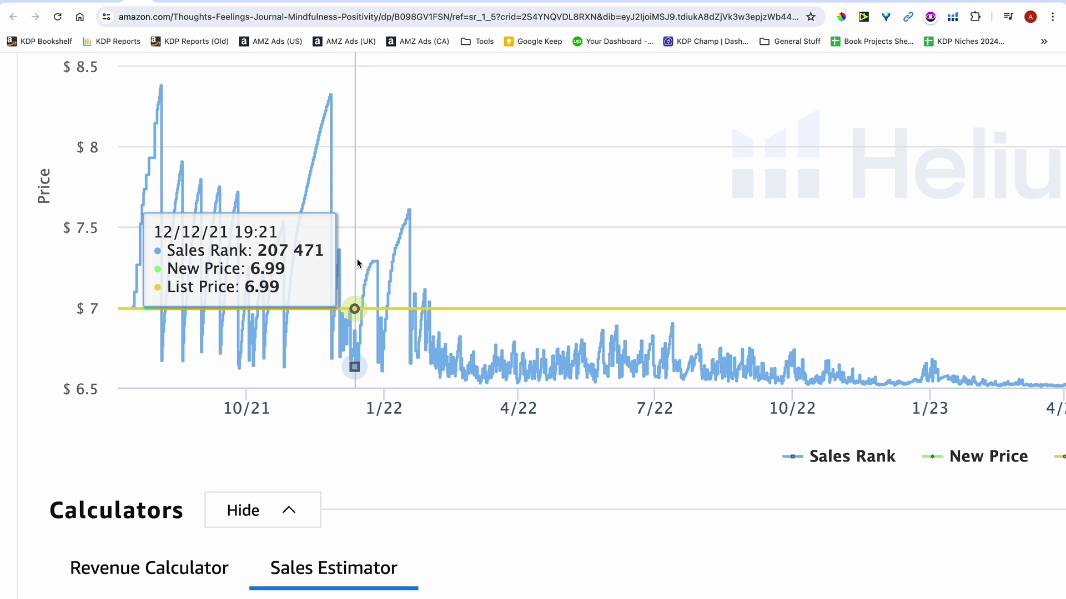
scroll(358, 263, down, 5)
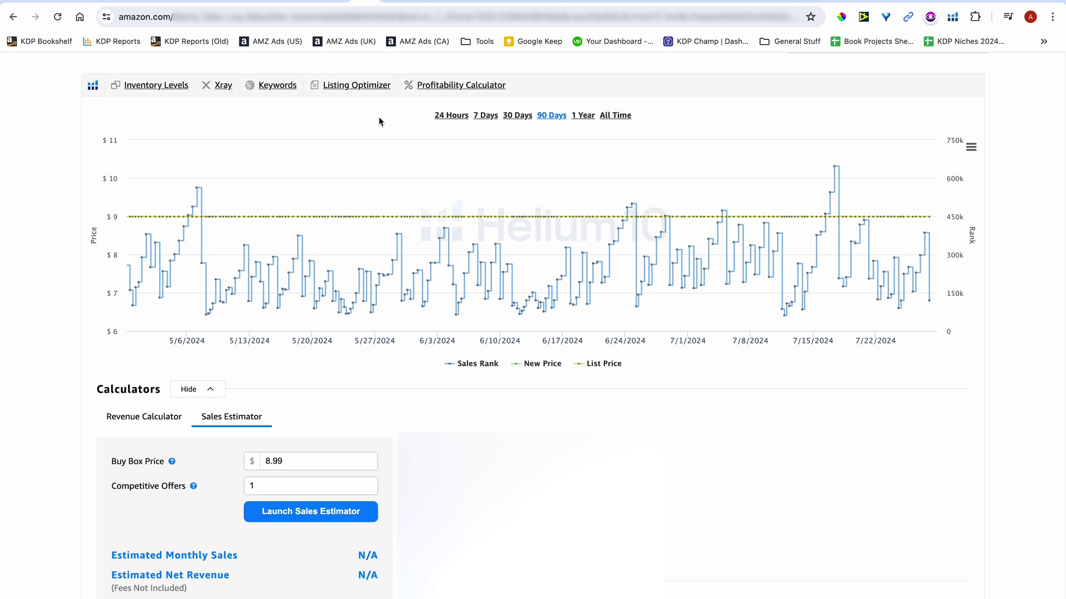
- On the next book's chart, check 1 Year and All Time rank history, ending on 90 Days
mouse_move(408, 199)
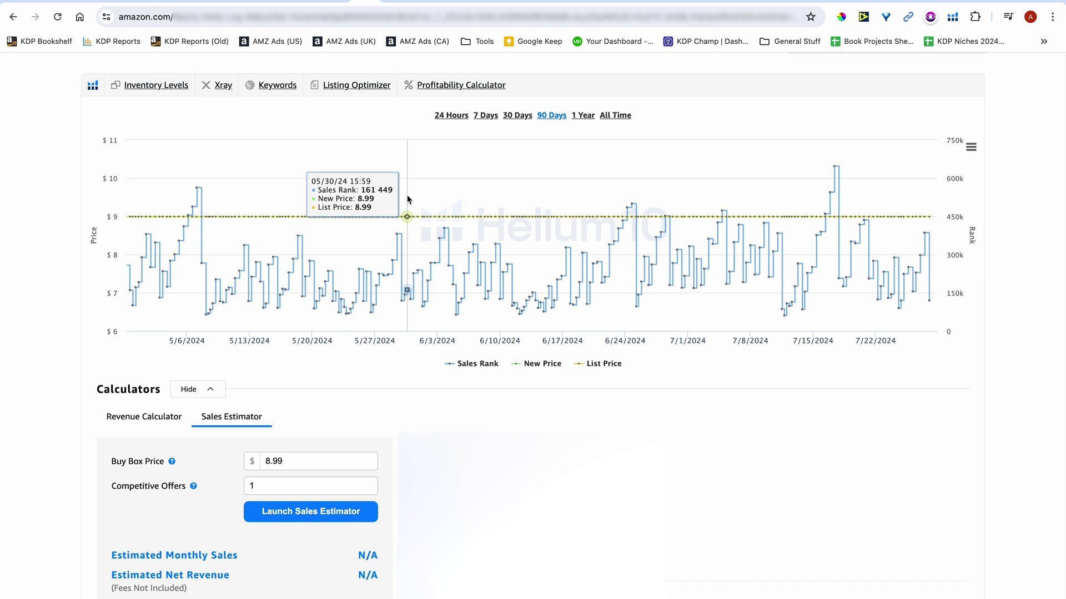
click(591, 120)
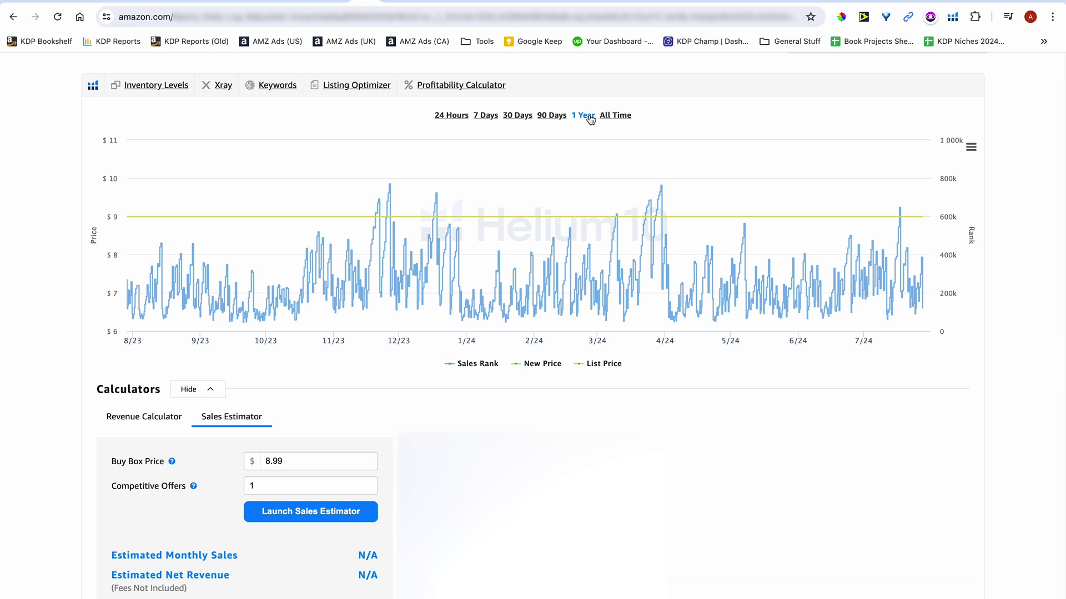
click(614, 115)
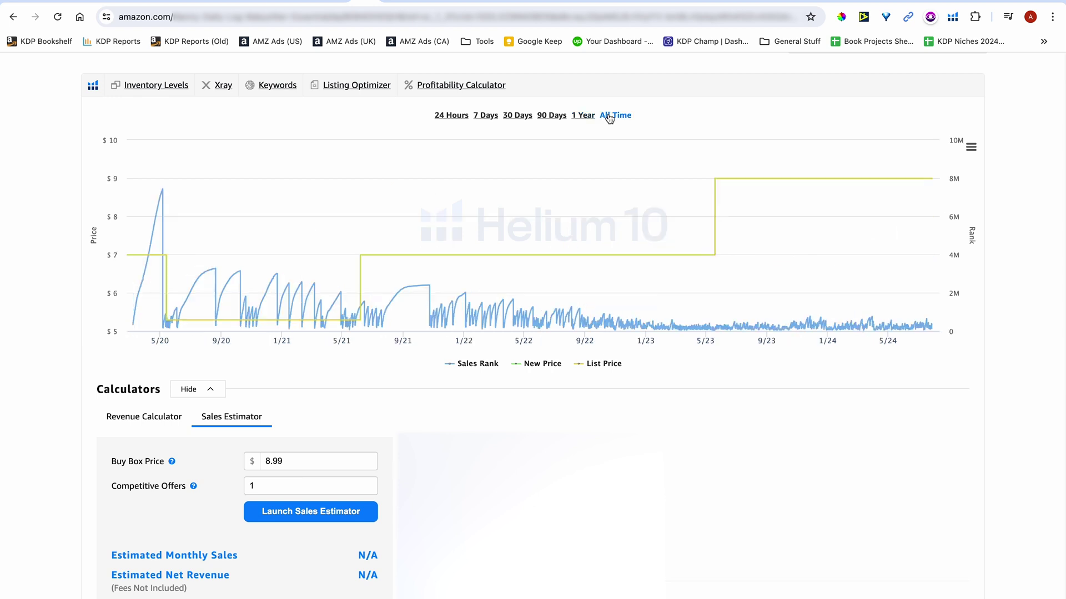
click(583, 118)
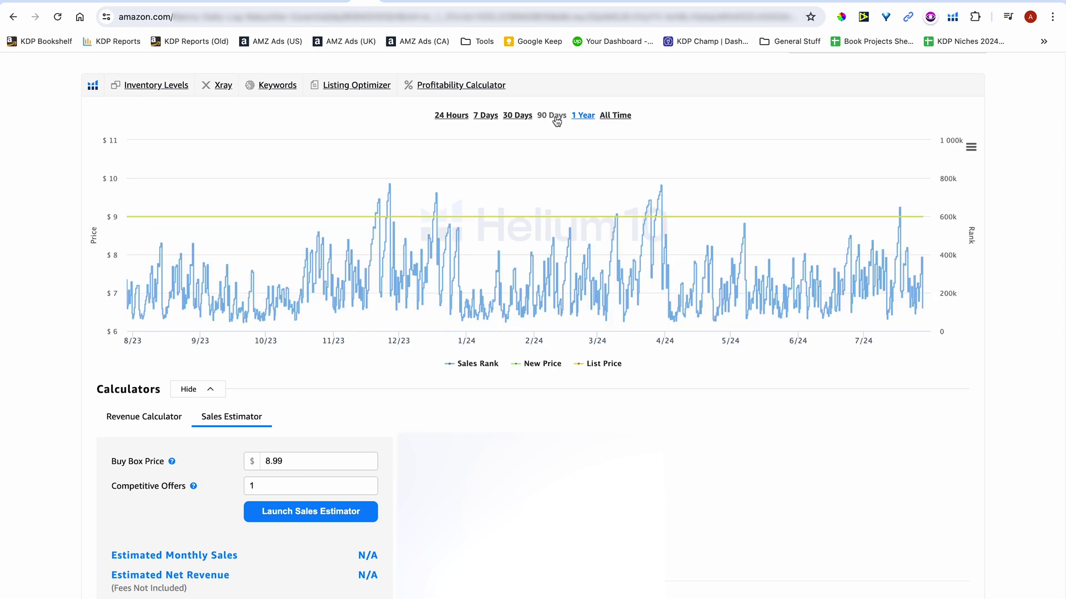
click(557, 118)
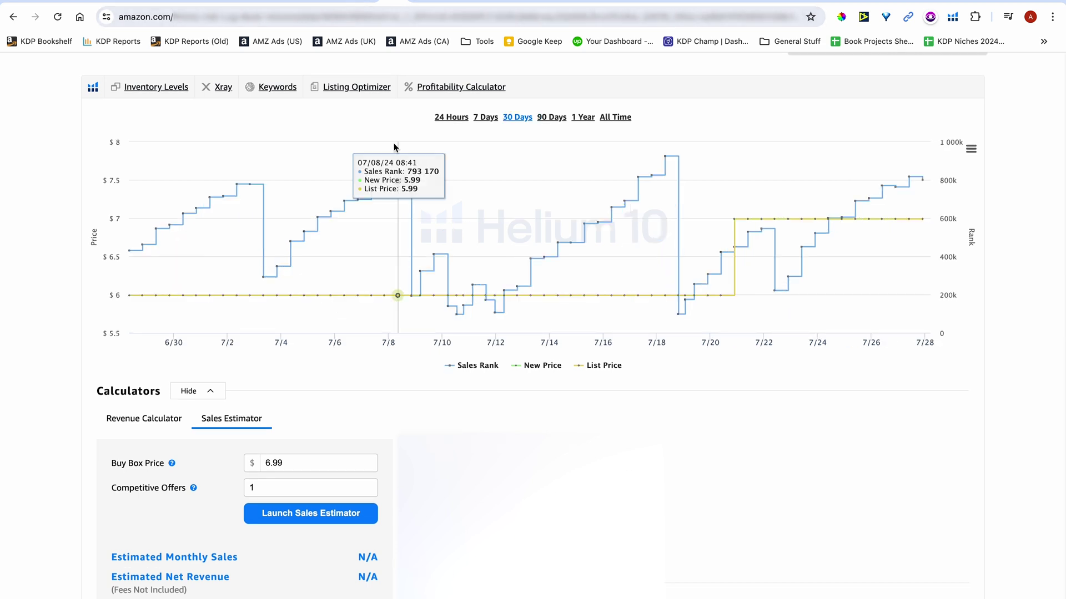
- Cycle the Helium 10 chart through 90 Days, 1 Year, All Time, 90 Days, 30 Days, ending on 1 Year
click(553, 121)
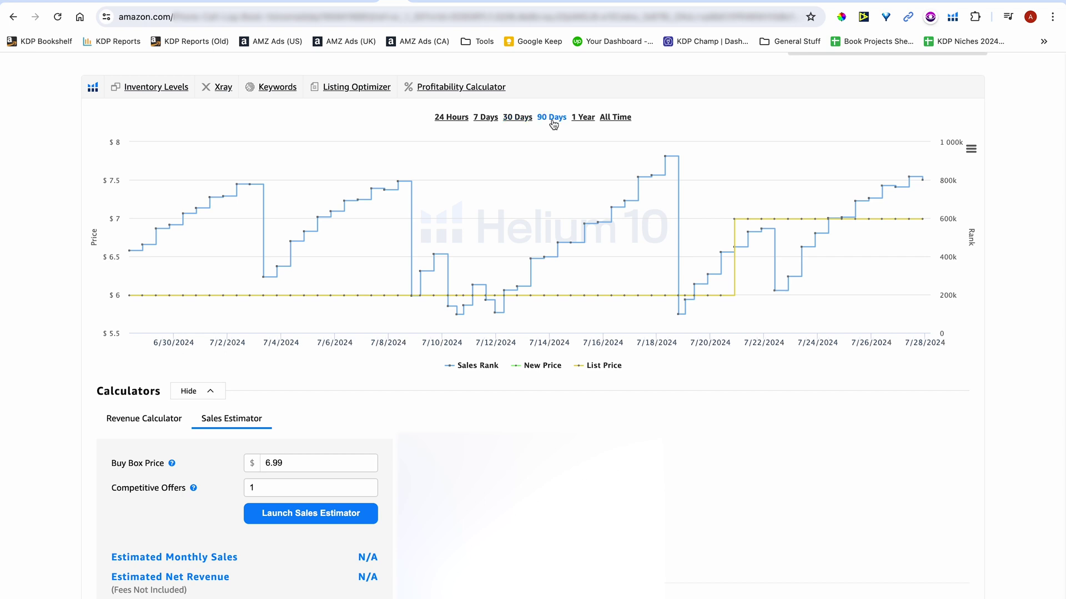
click(584, 119)
click(615, 118)
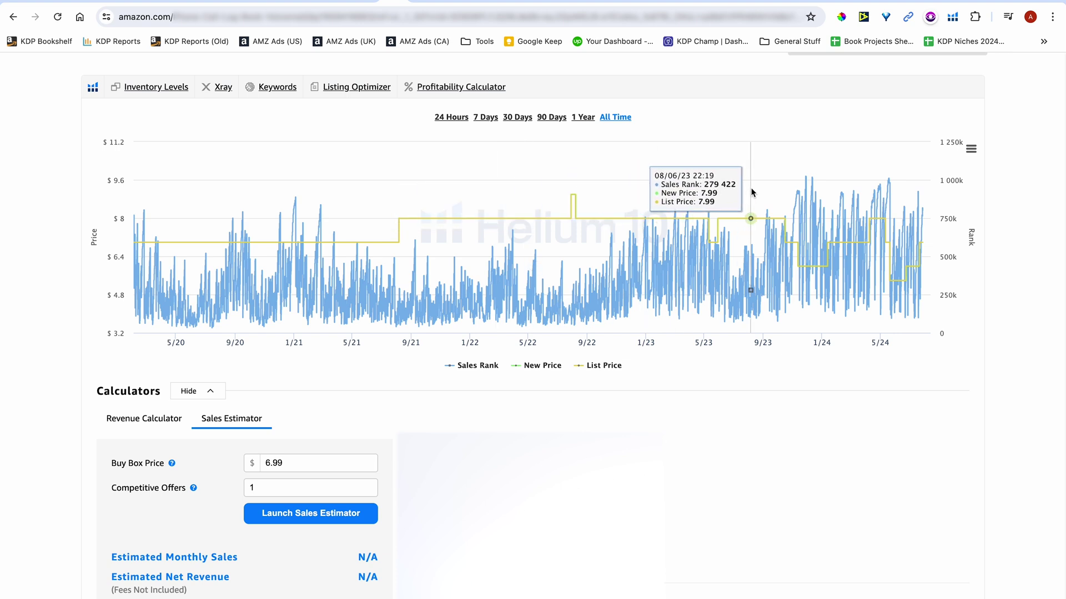
click(556, 121)
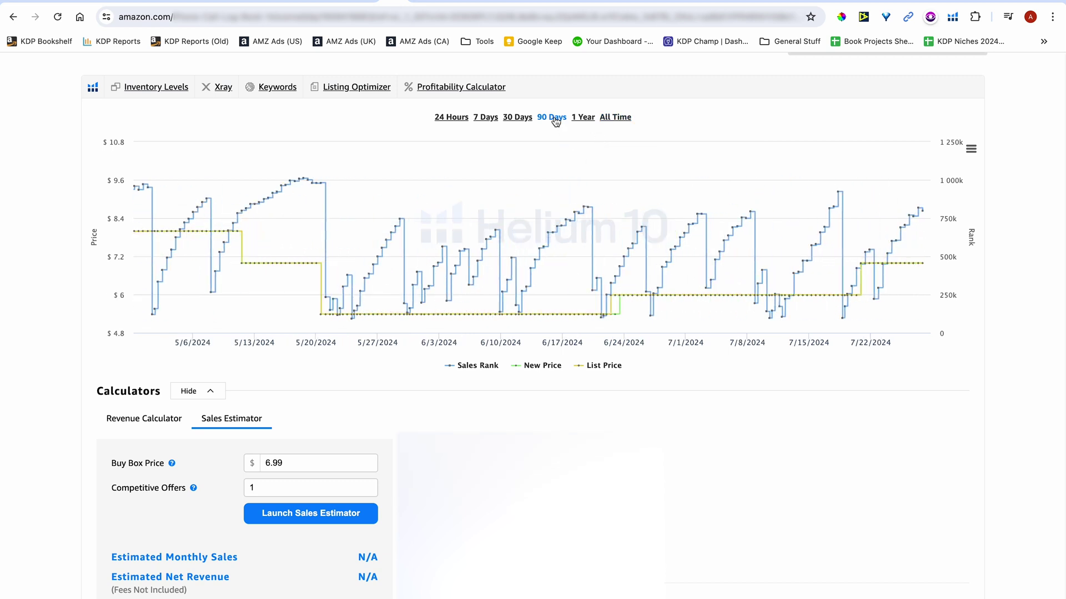
click(517, 118)
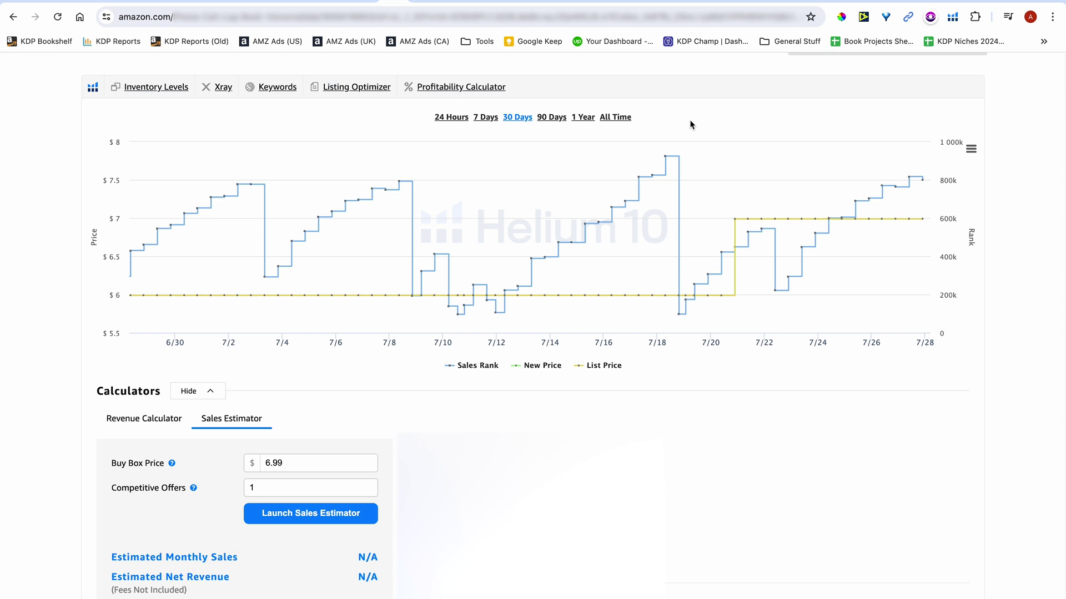
click(579, 118)
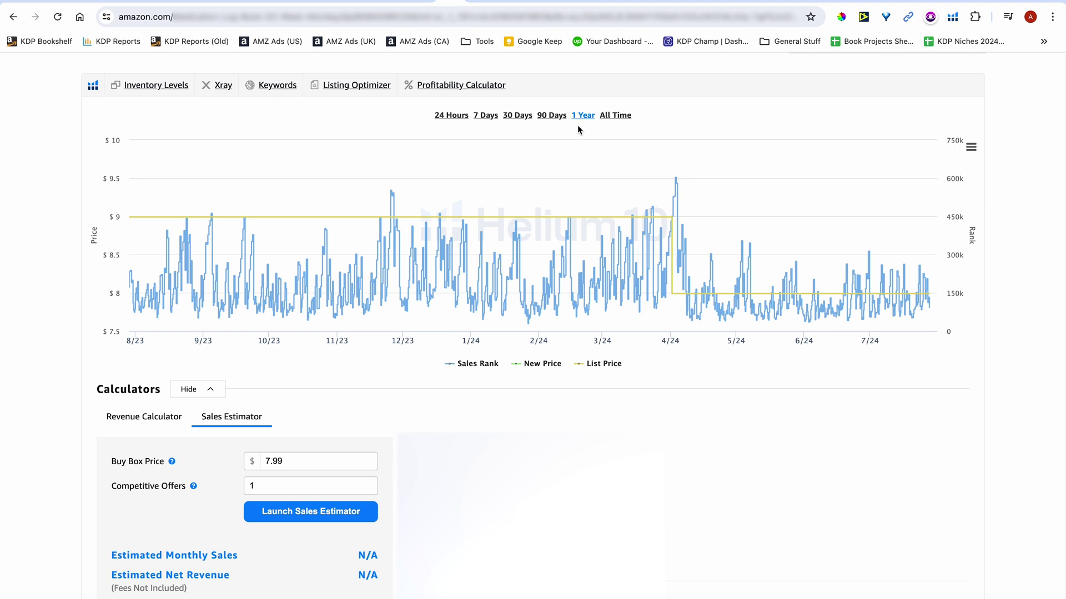
- Switch the $7.99 book's Helium 10 chart to 90 Days, then back to 1 Year
click(552, 117)
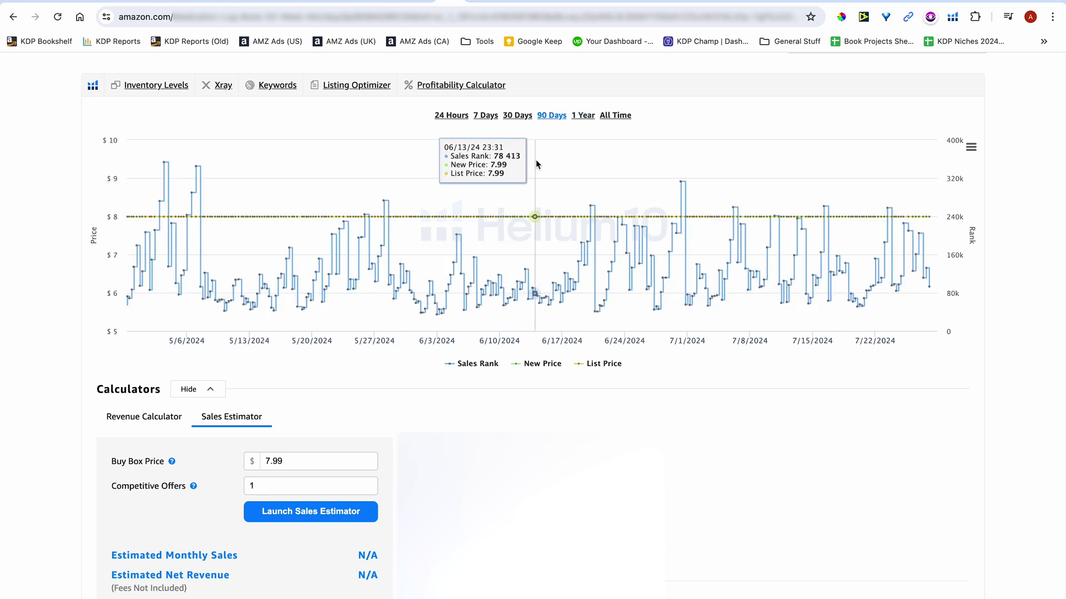
click(586, 117)
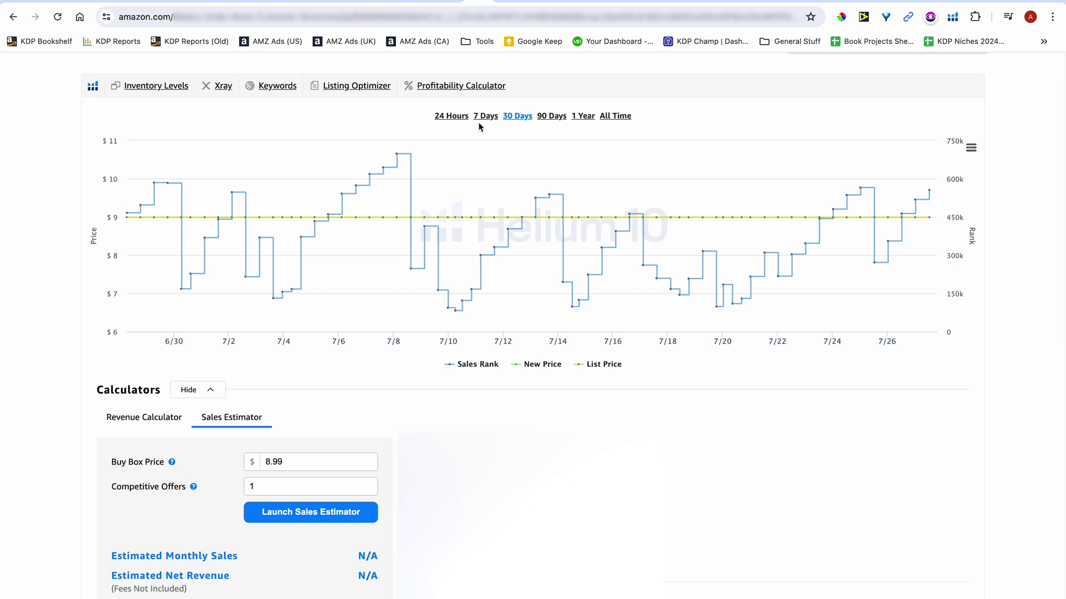
- Set the $8.99 book's Helium 10 chart to 90 Days, then 1 Year, showing the brief $9.99 price
click(558, 121)
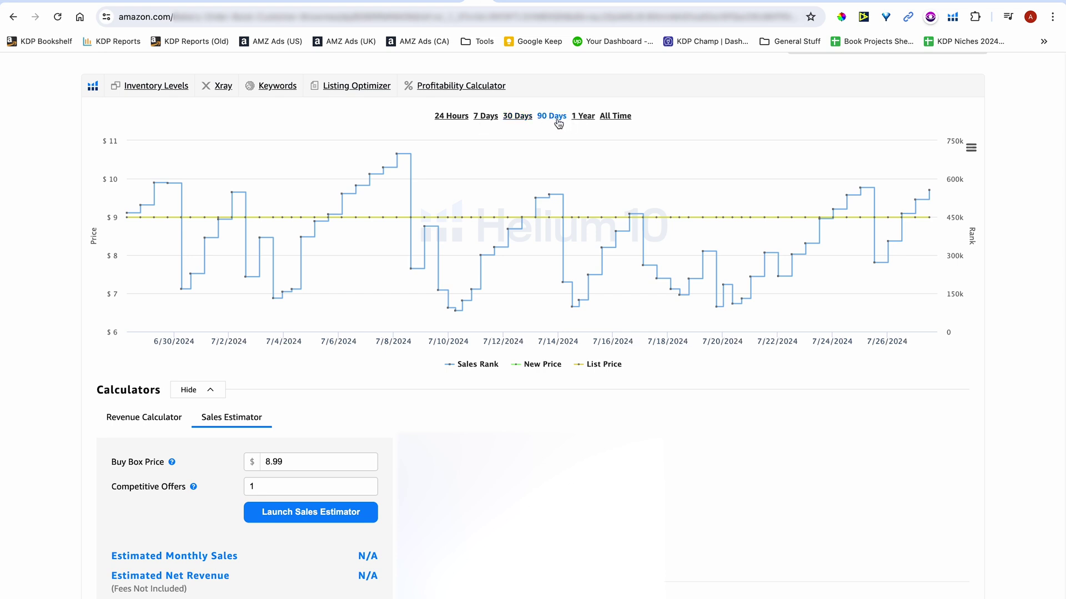
click(580, 118)
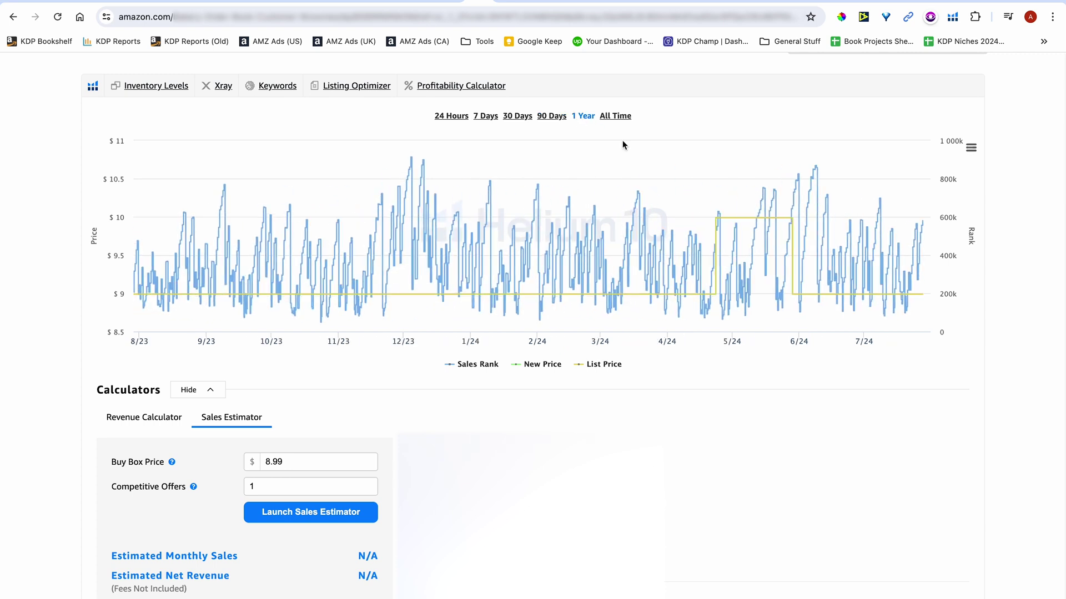
mouse_move(698, 170)
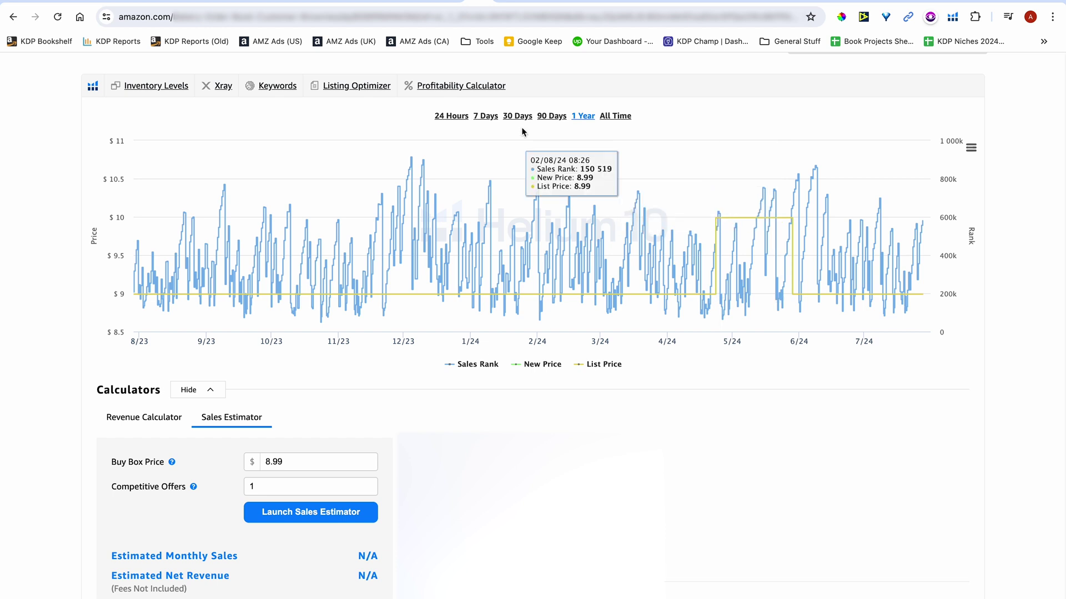
- Narrow the listing's Helium 10 chart to the last 90 days
click(558, 120)
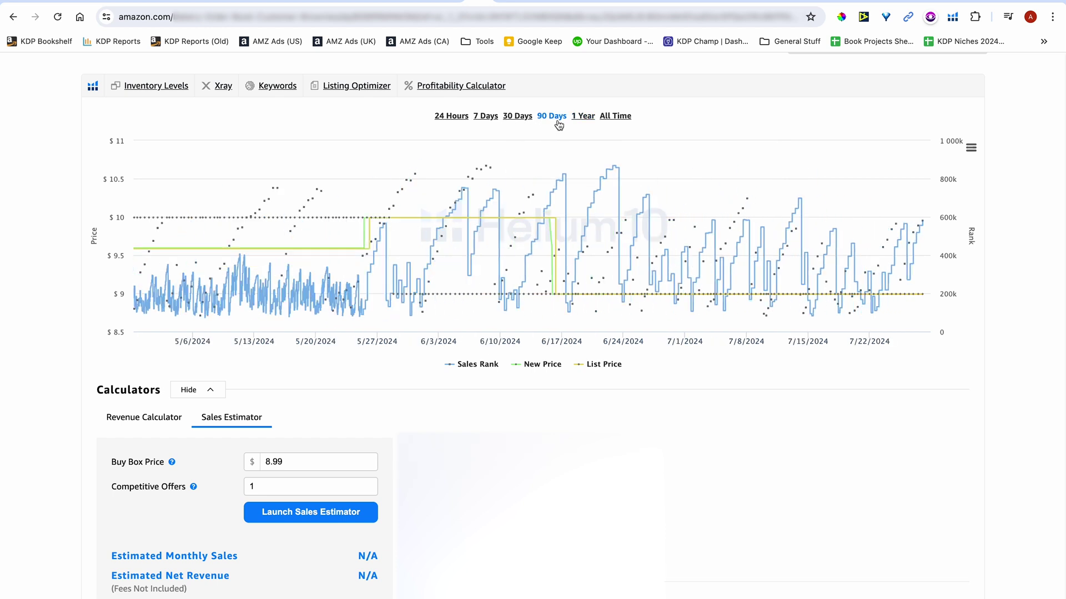